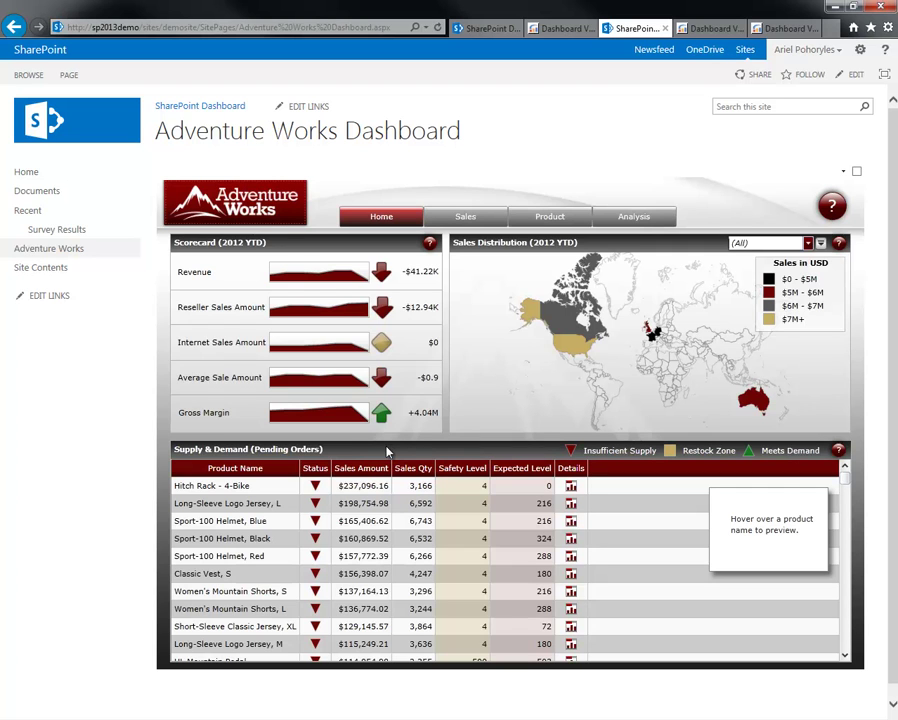
- Filter the sales map and scorecard to Europe, then drill from the Average Sale Amount sparkline into sales details
mouse_move(250, 503)
left_click(807, 243)
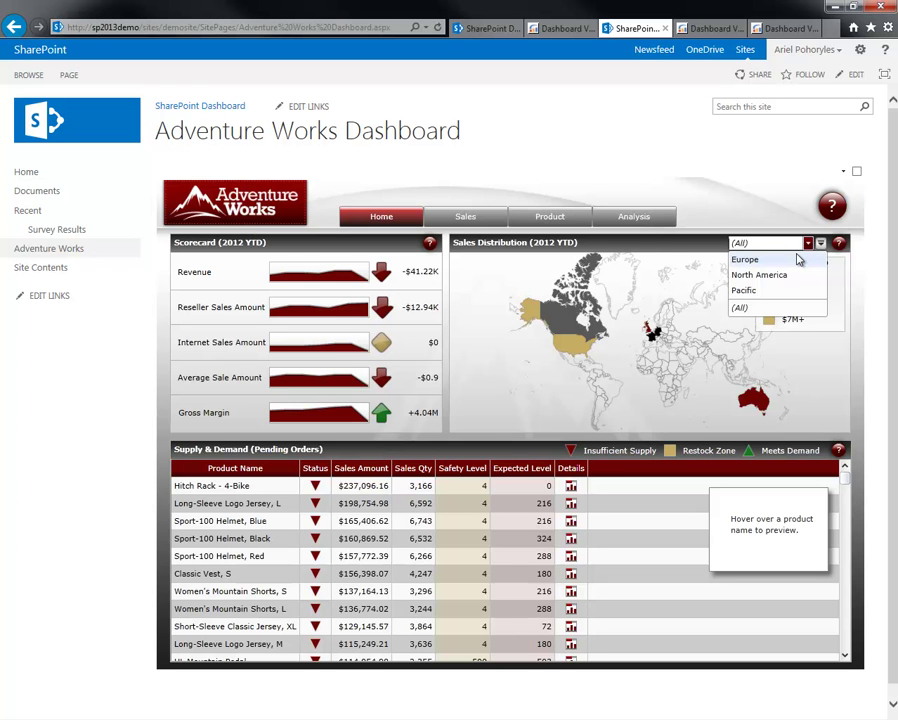
left_click(797, 260)
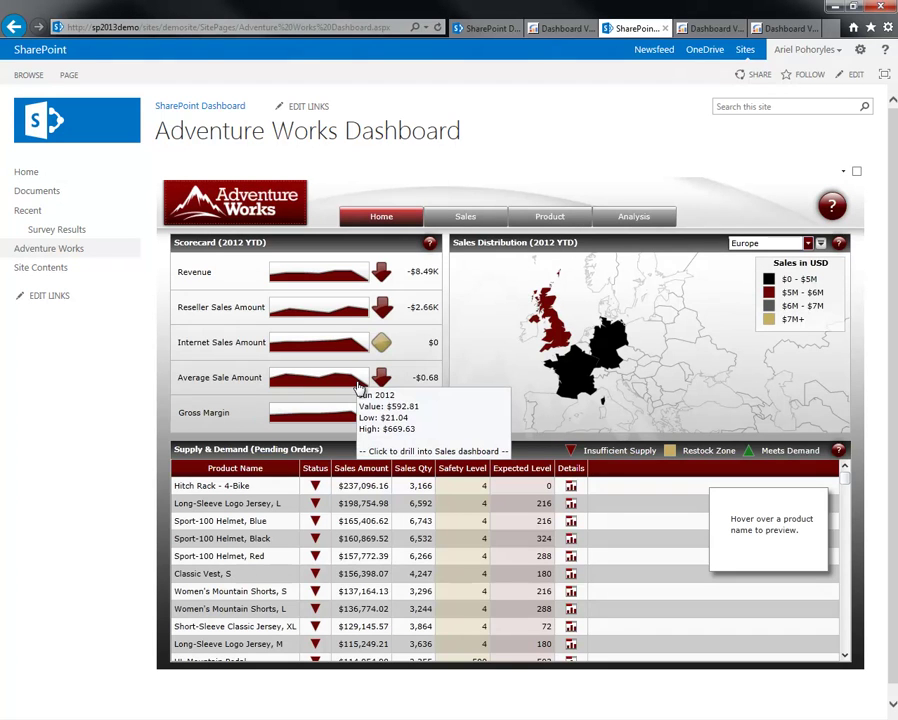
left_click(357, 383)
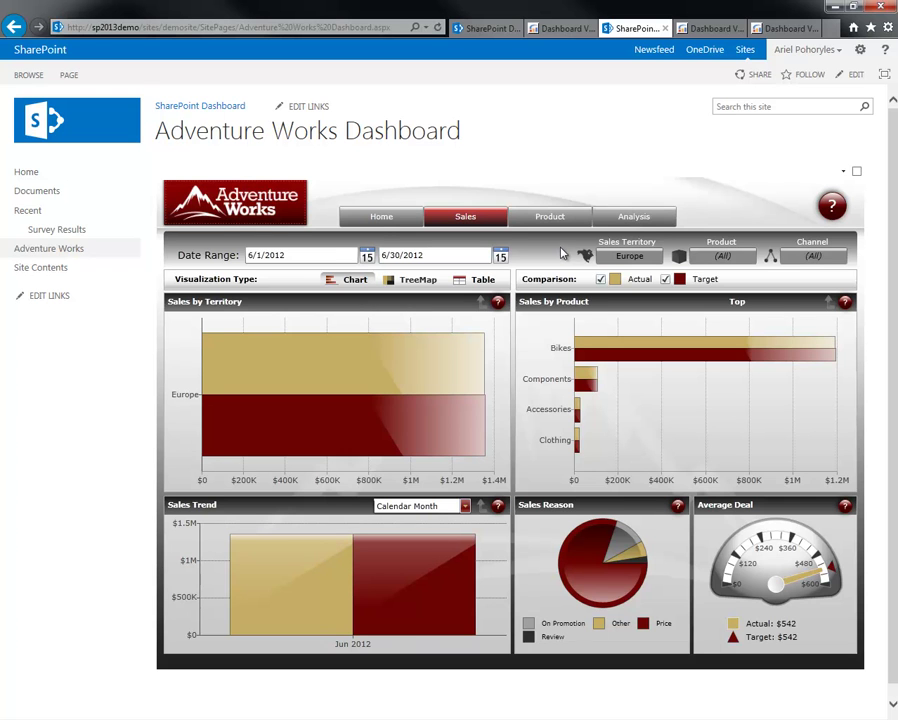
- Switch to the 'Dashboard V...' browser tab to view the Europe sales dashboard in the Dundas viewer
left_click(710, 28)
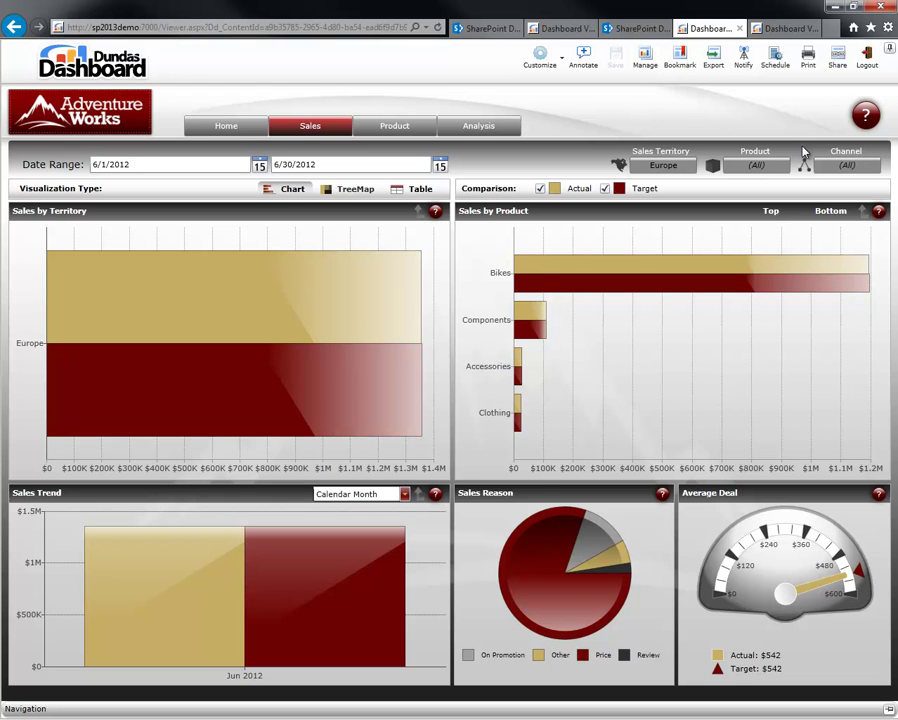
- Uncheck Europe in the Sales Territory filter so (All) territories are applied
left_click(670, 165)
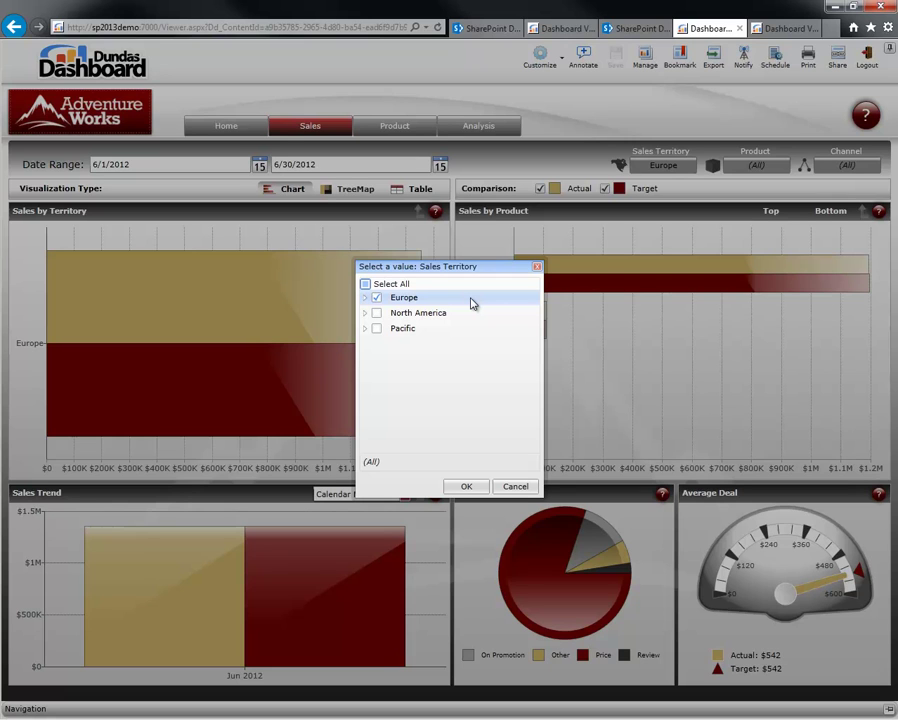
left_click(365, 298)
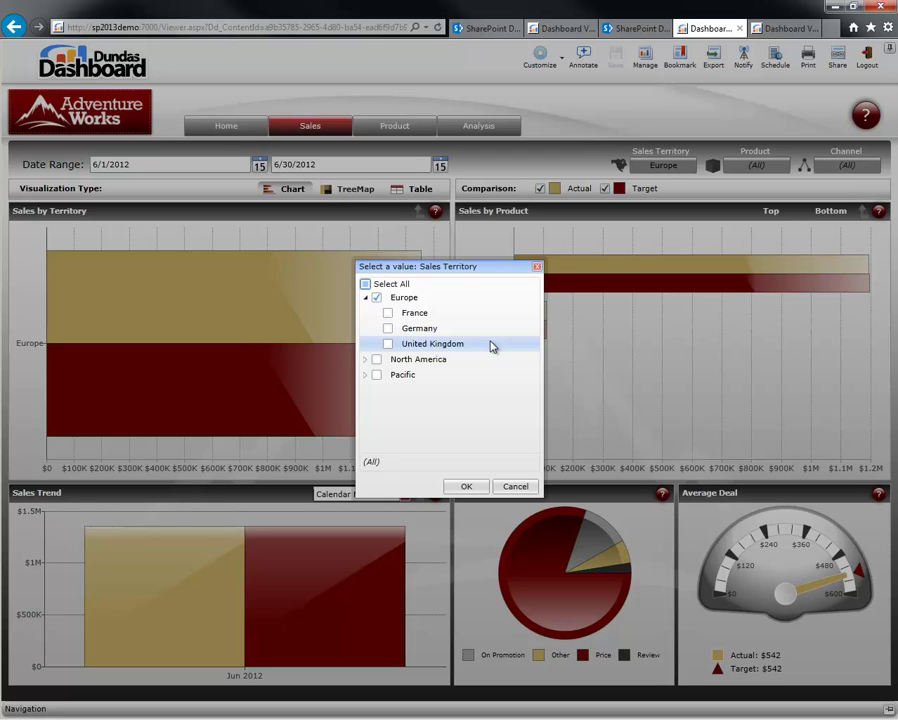
left_click(432, 463)
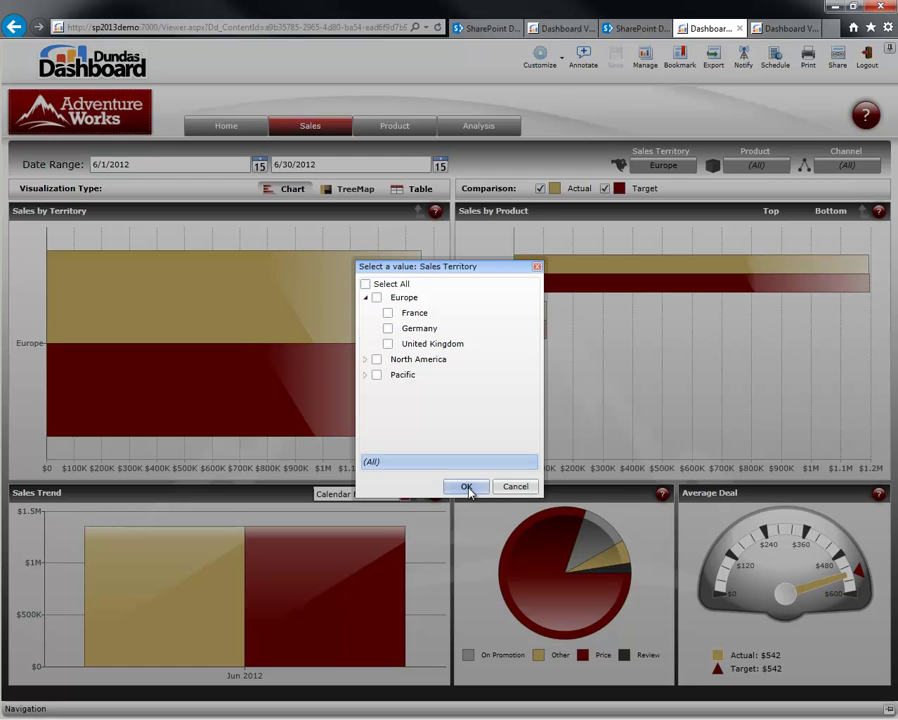
left_click(467, 488)
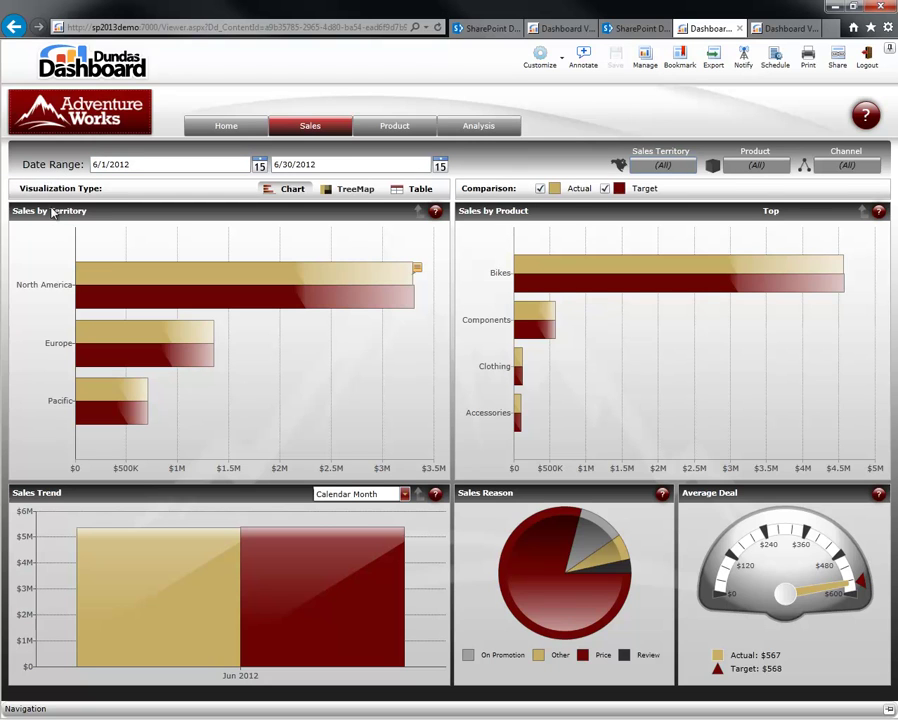
mouse_move(487, 209)
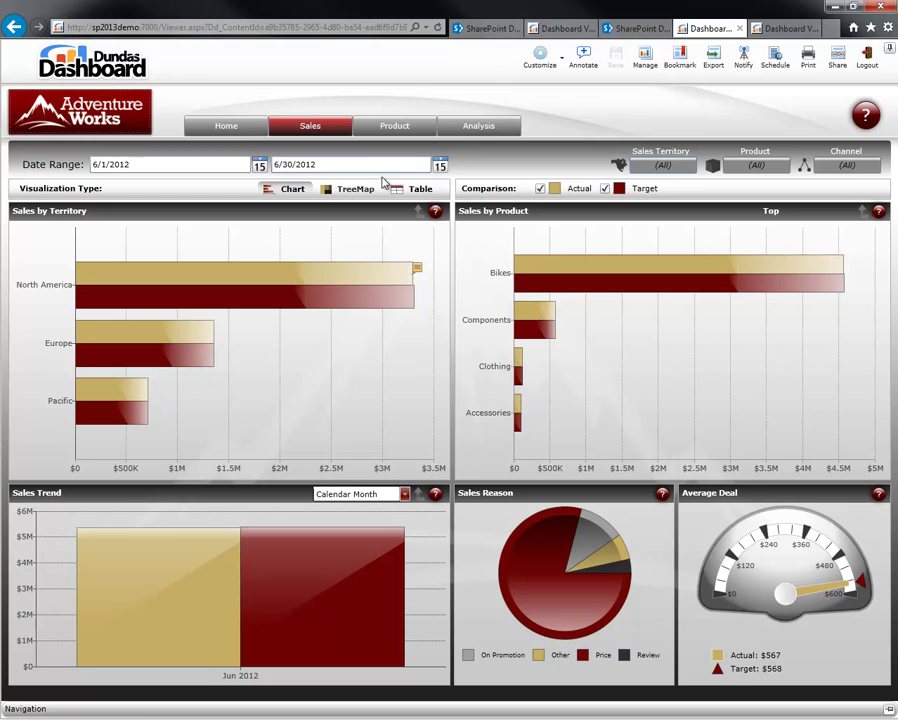
- Display the Sales panels as TreeMaps to inspect tile values, then switch them to Tables
left_click(348, 192)
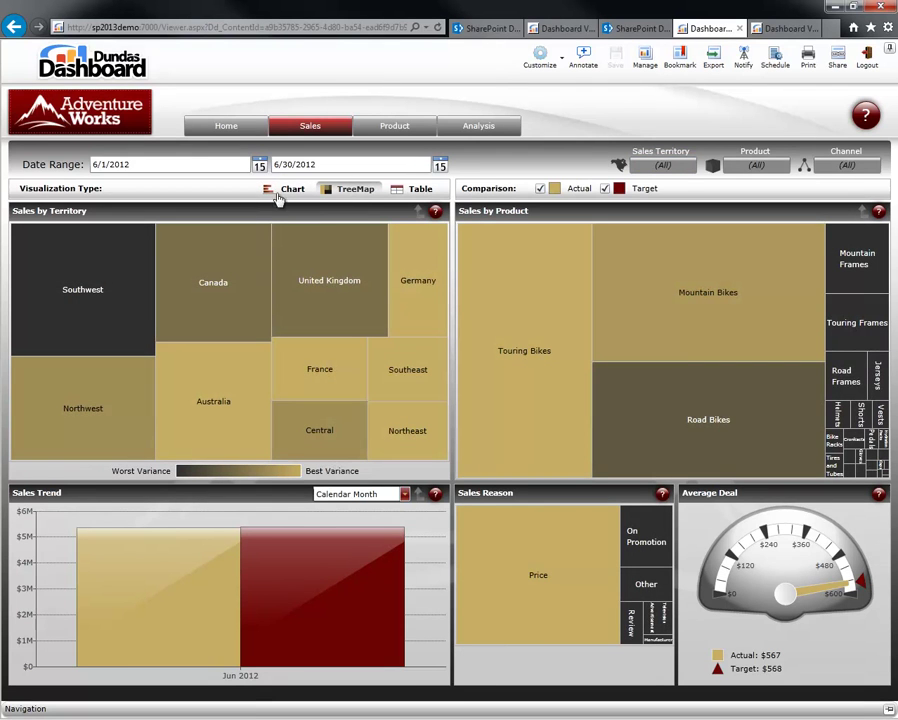
mouse_move(117, 243)
mouse_move(135, 311)
mouse_move(93, 313)
left_click(399, 190)
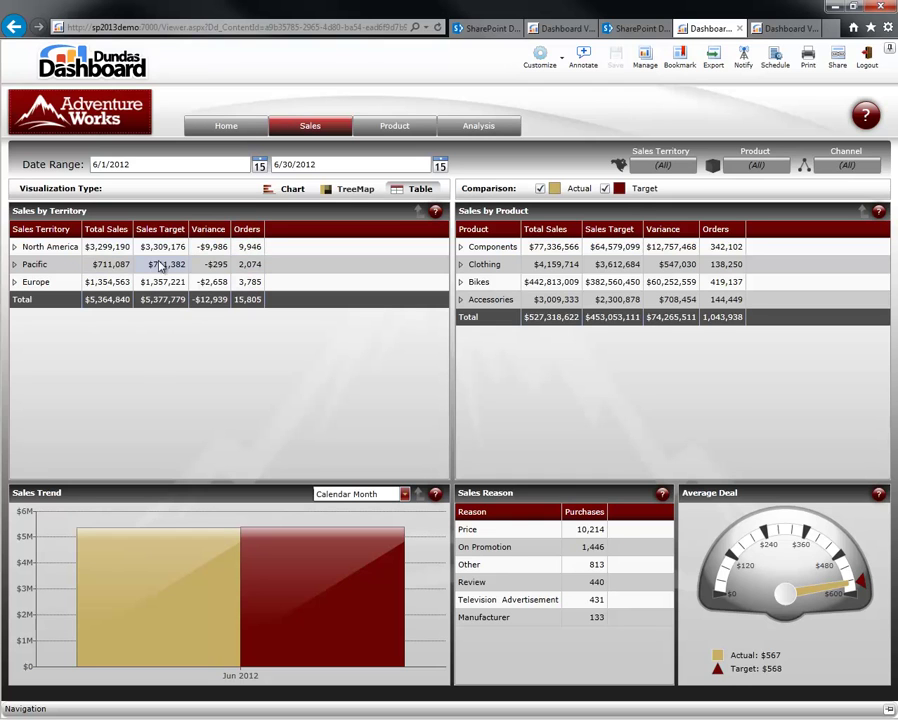
- Expand North America and United States in the territory table, then switch the panels back to Chart
left_click(14, 246)
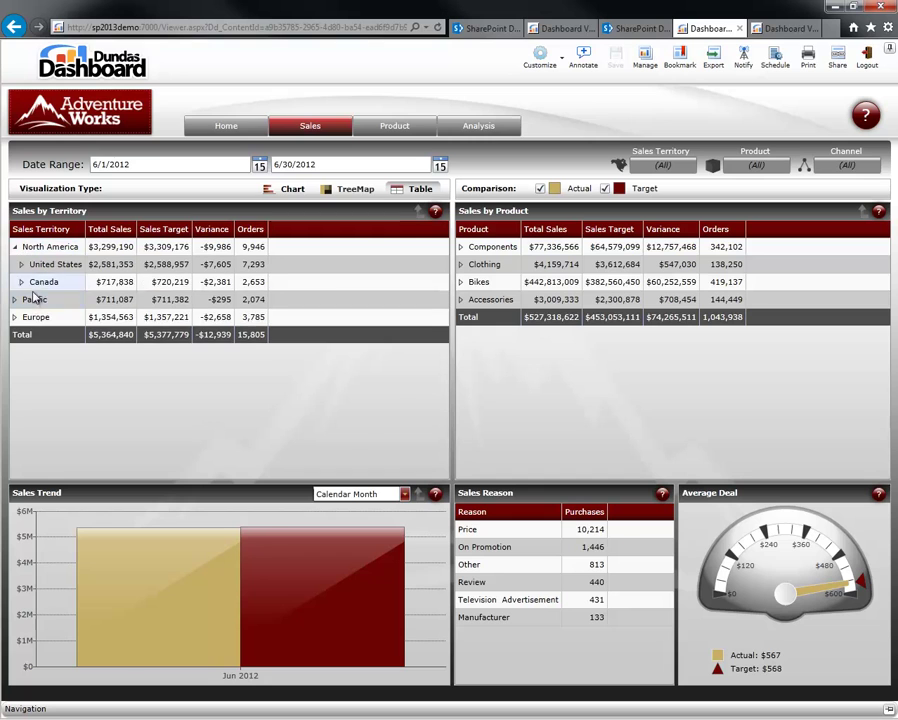
left_click(22, 264)
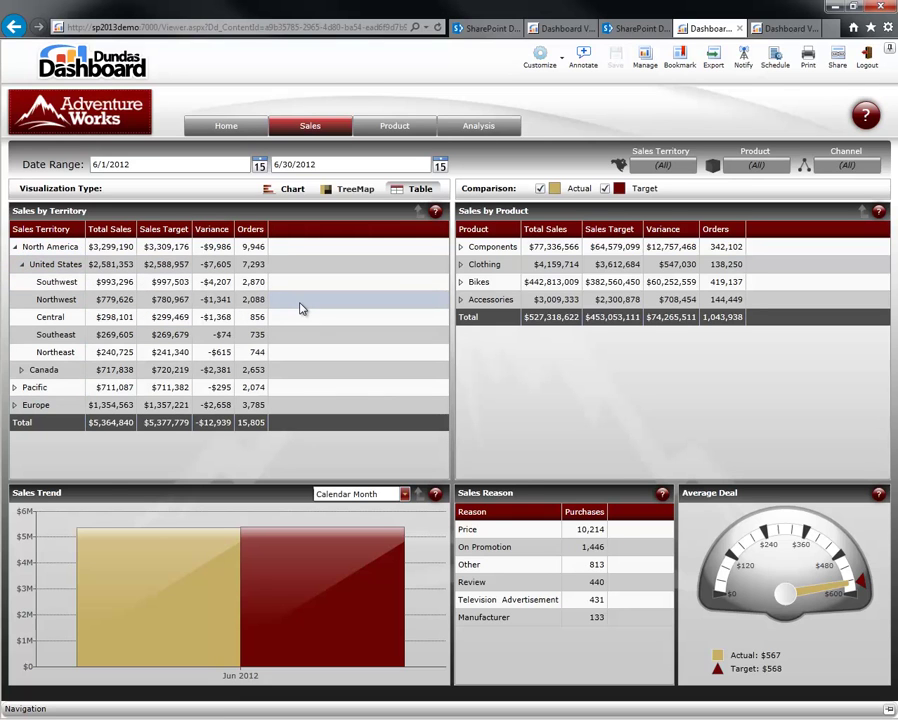
left_click(287, 190)
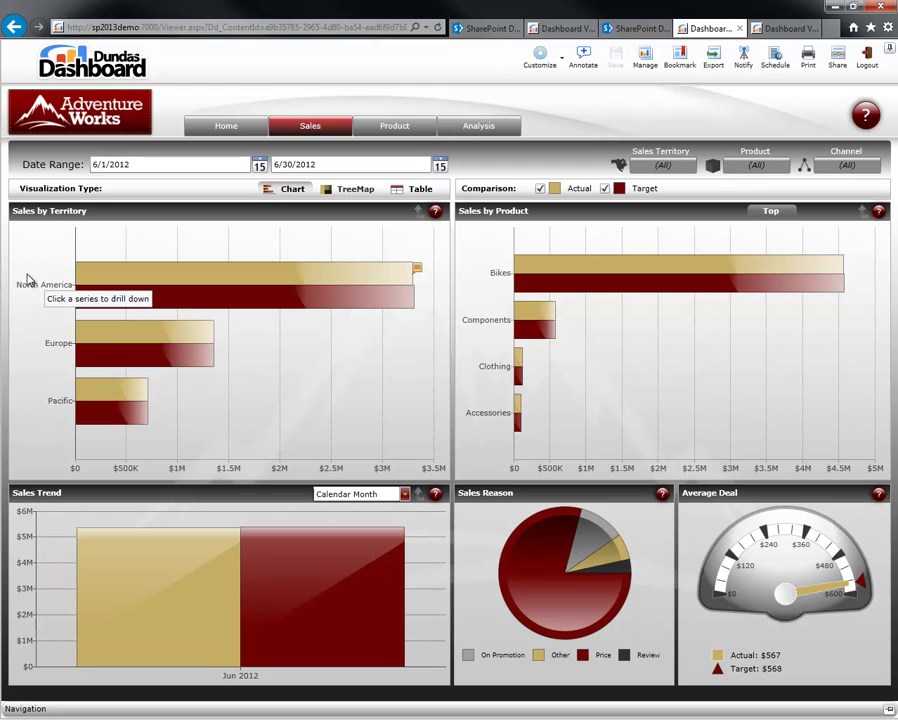
- Preview sales by channel for North America and Europe, then drill the territory chart into North America
left_click(79, 273)
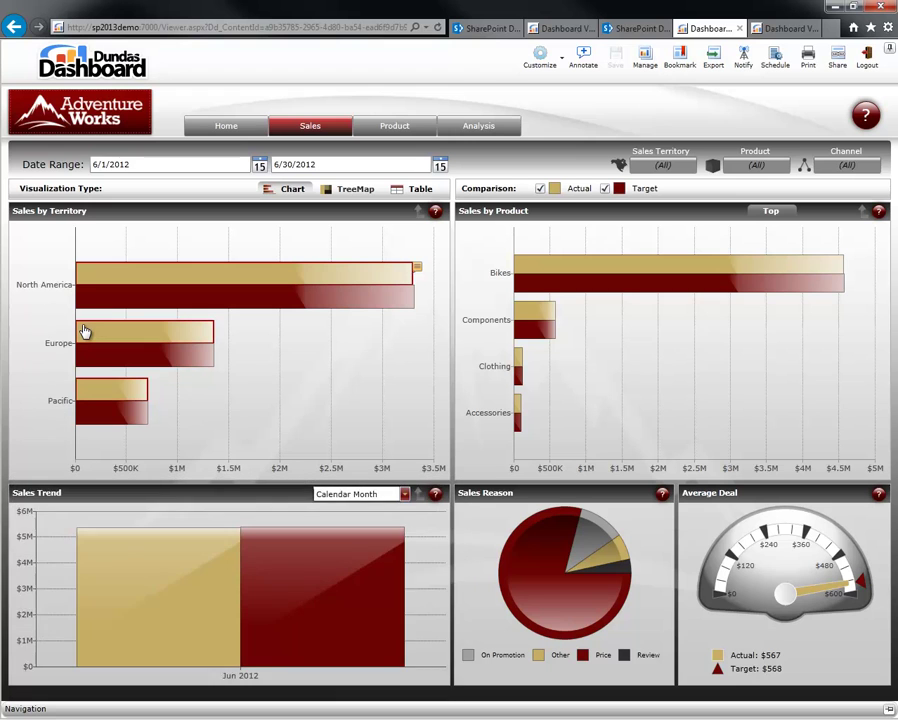
mouse_move(86, 332)
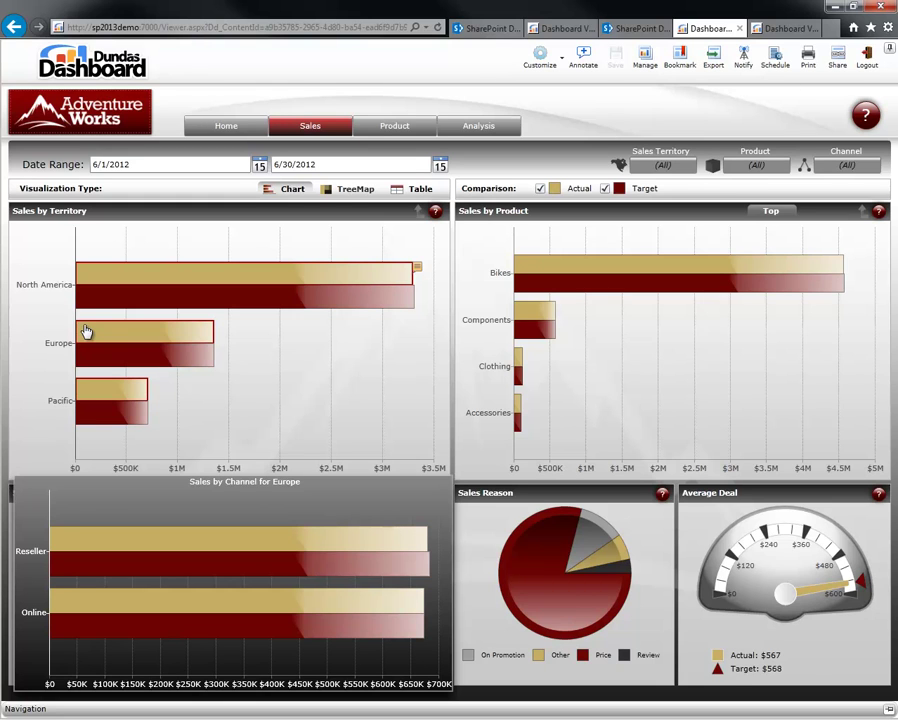
left_click(24, 242)
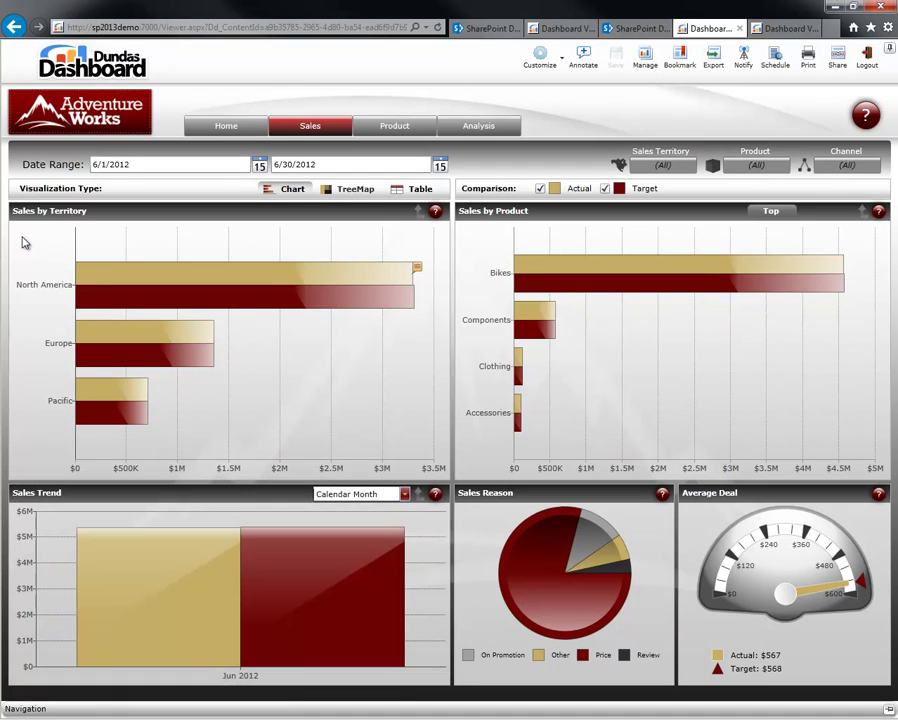
left_click(80, 270)
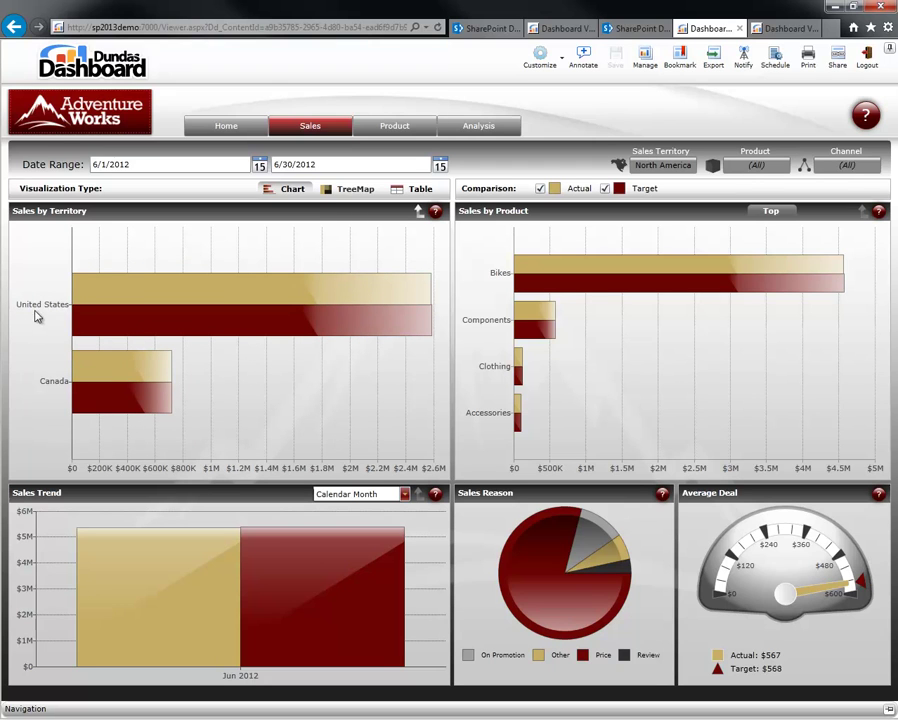
- Drill the North America territory chart into the United States regions
mouse_move(78, 286)
left_click(79, 282)
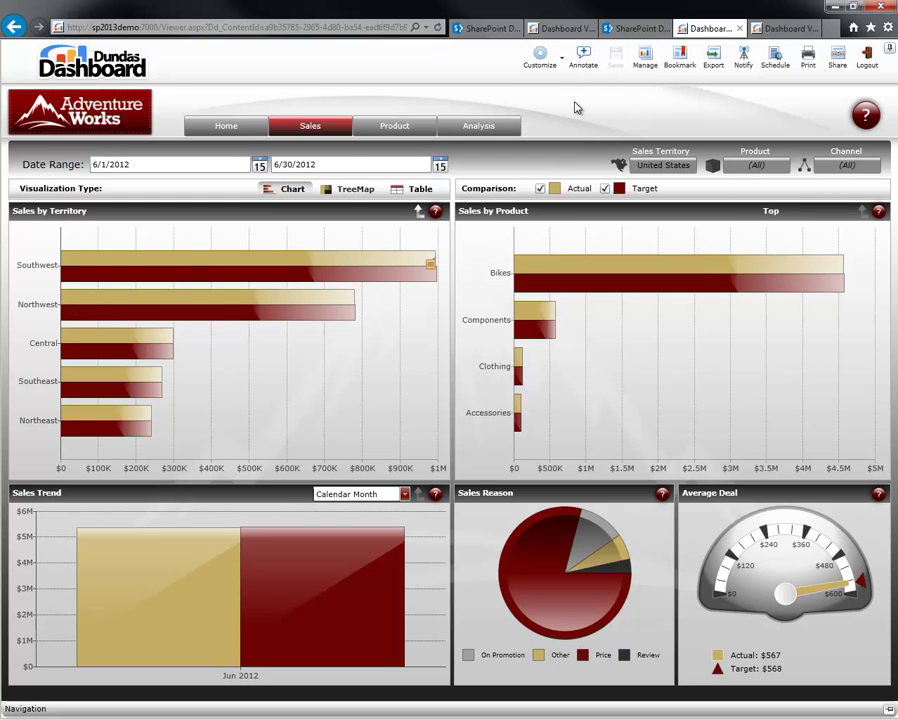
- Open the Southwest bar's annotation thread, abandon a reply, and close the annotation list and bar options
right_click(335, 265)
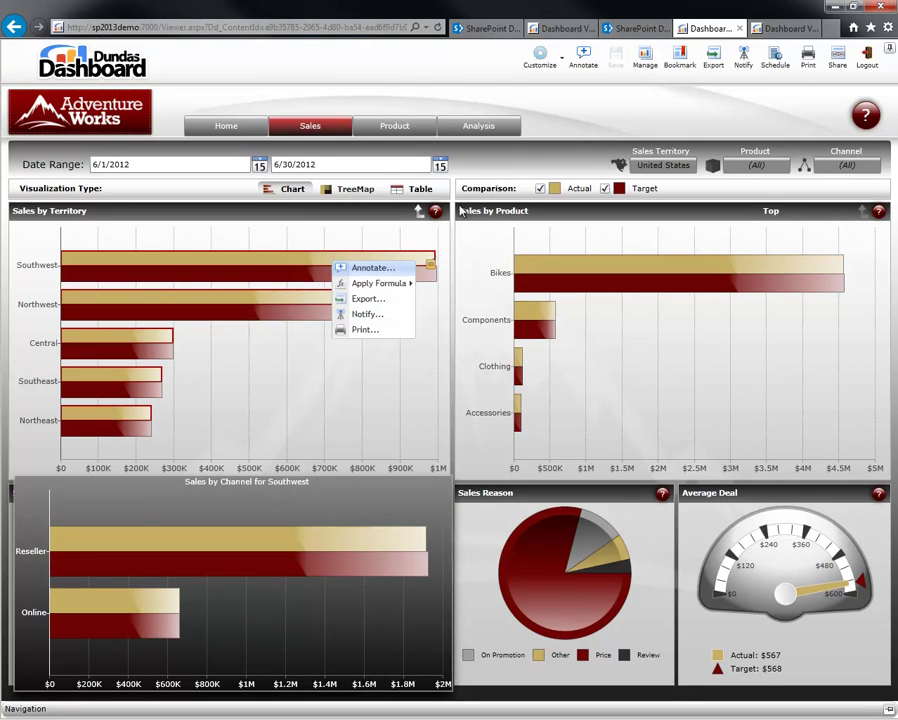
mouse_move(246, 278)
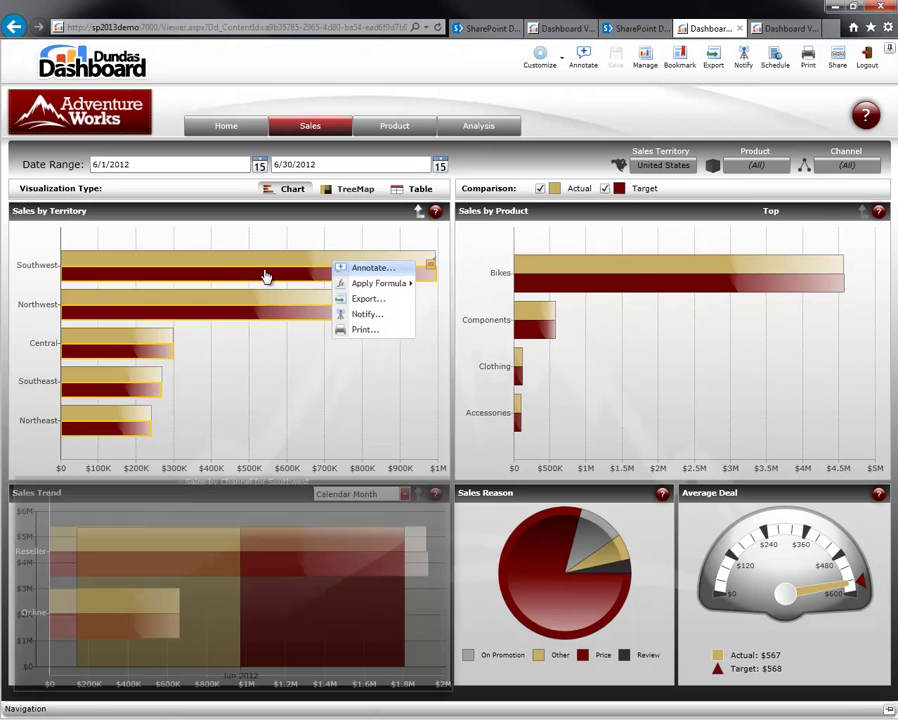
mouse_move(433, 270)
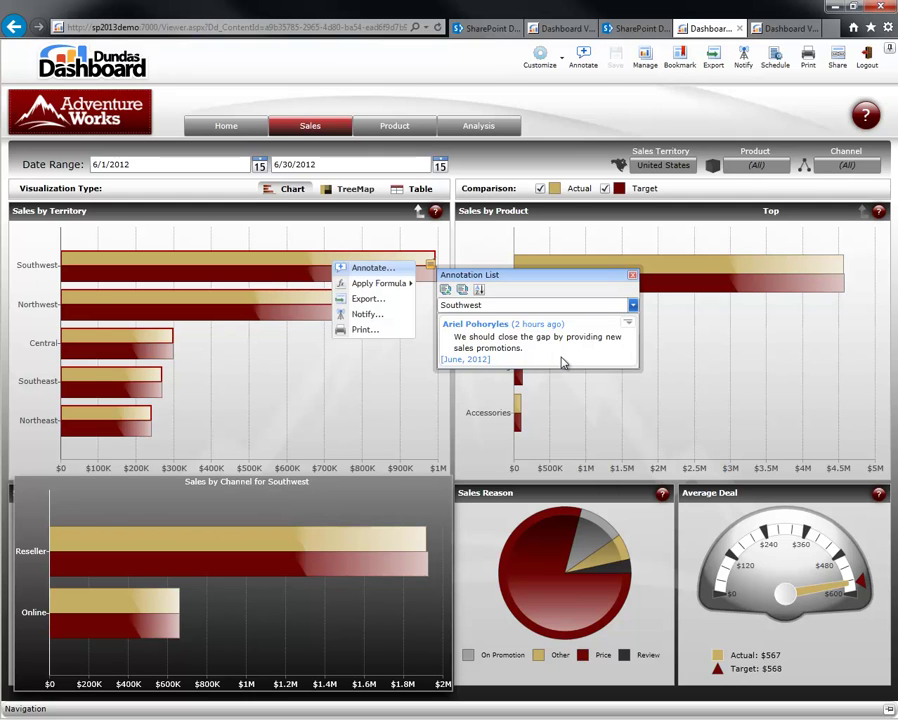
left_click(628, 322)
left_click(652, 384)
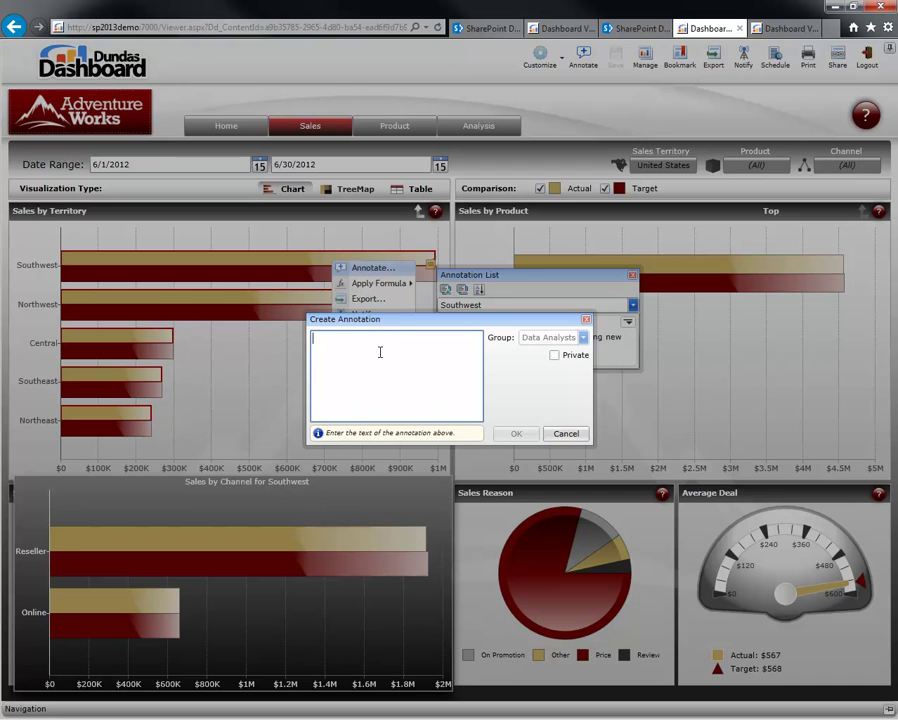
left_click(556, 433)
left_click(633, 276)
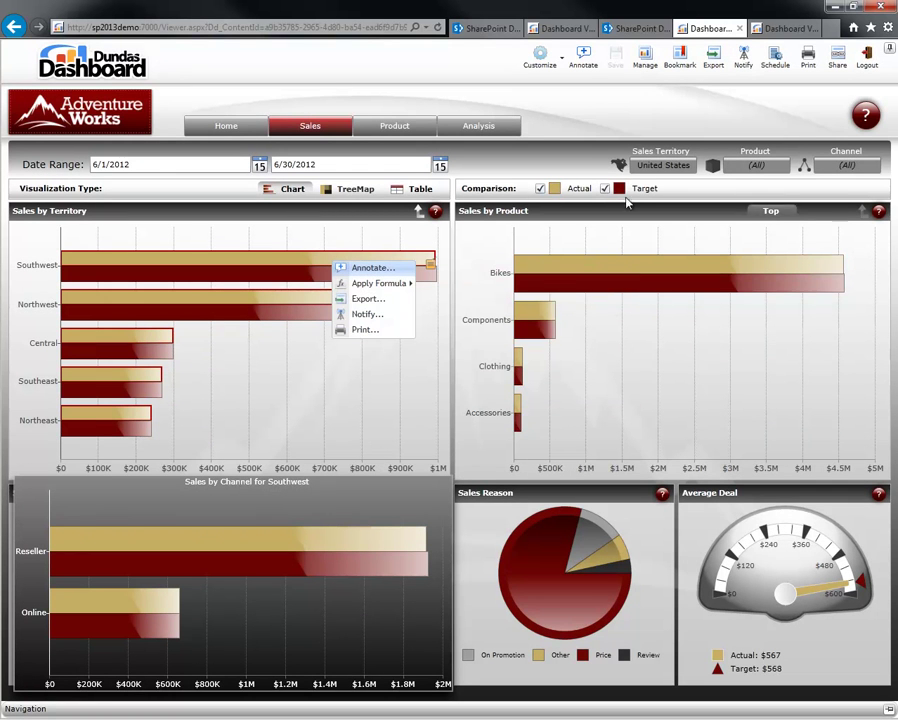
left_click(571, 100)
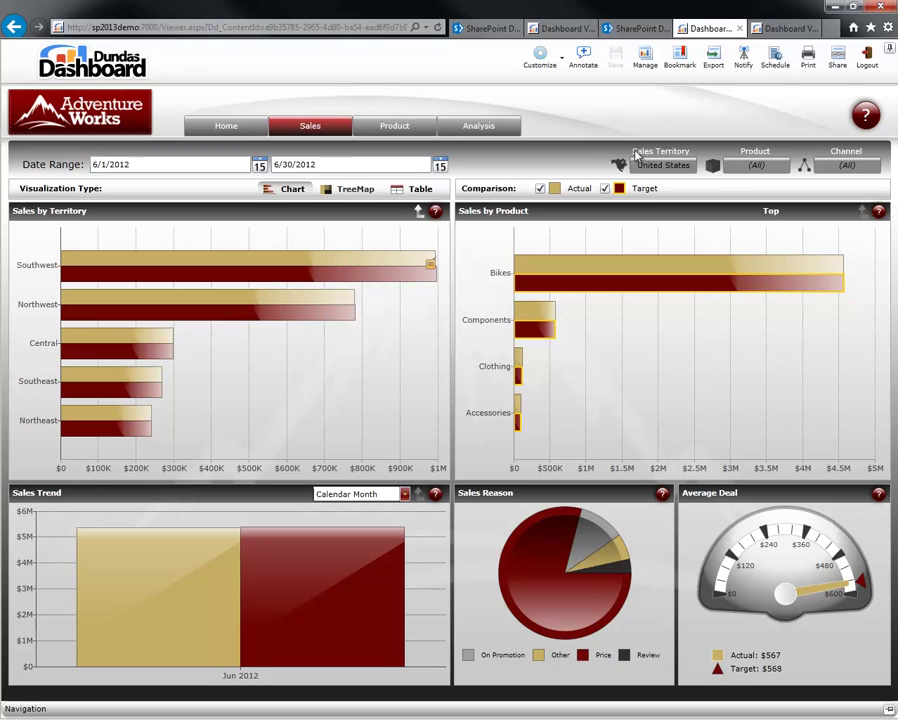
left_click(716, 57)
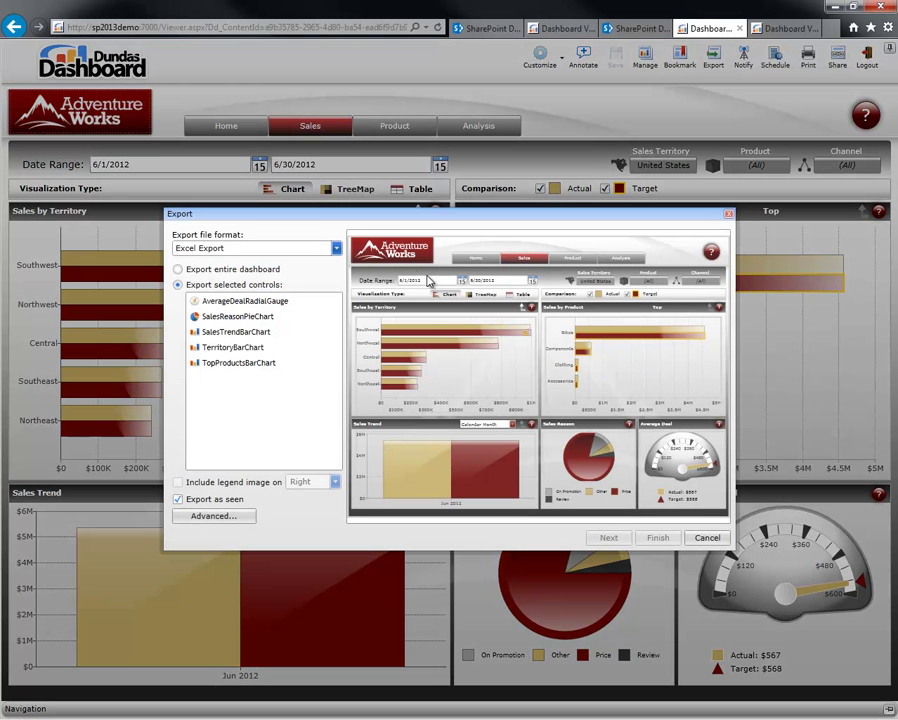
left_click(336, 250)
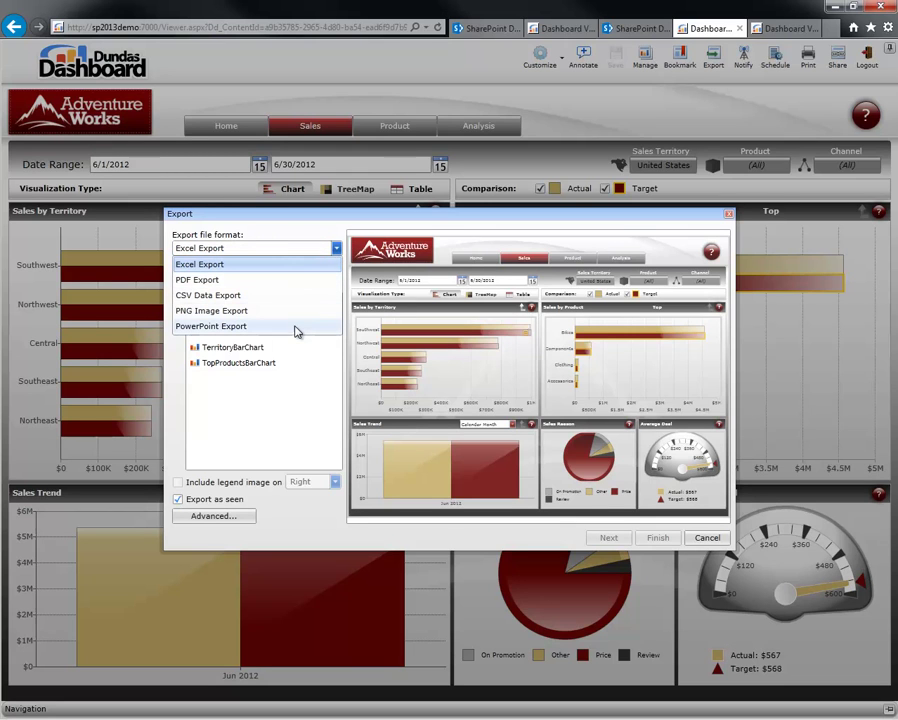
left_click(270, 264)
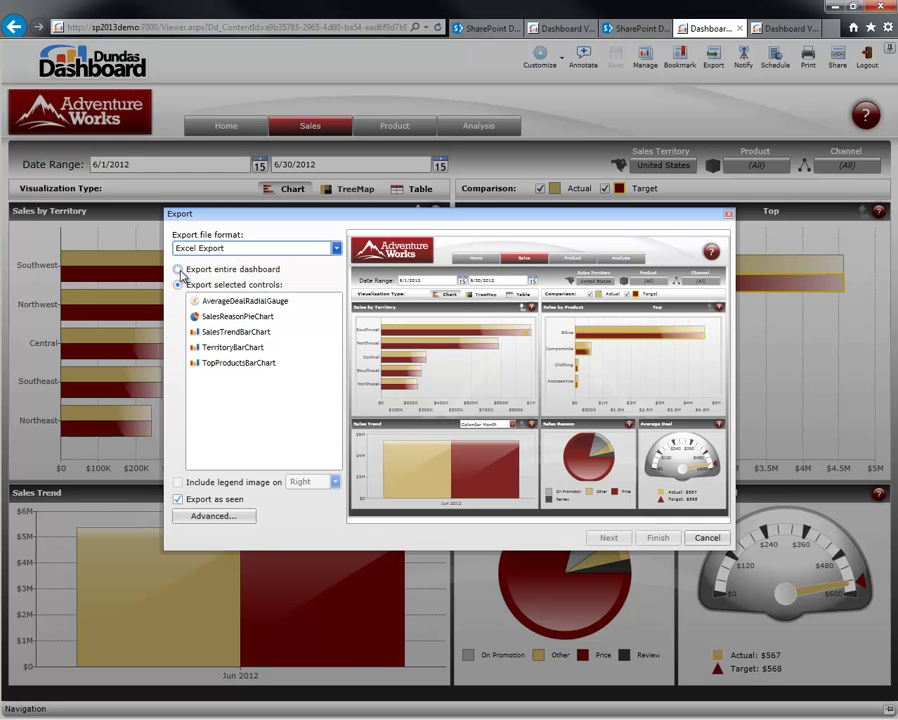
left_click(178, 269)
left_click(200, 284)
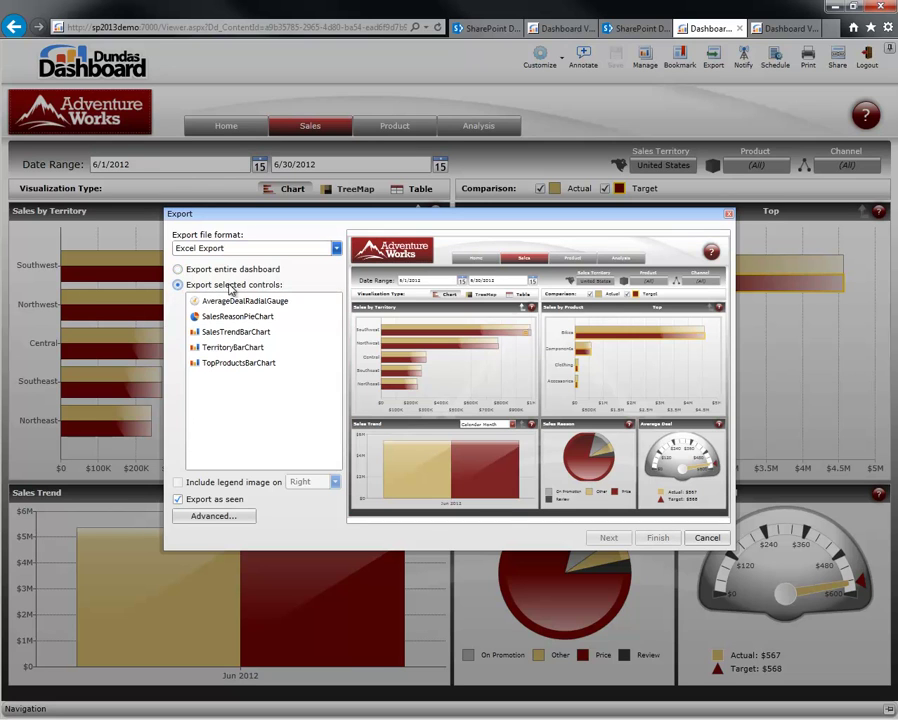
left_click(458, 374)
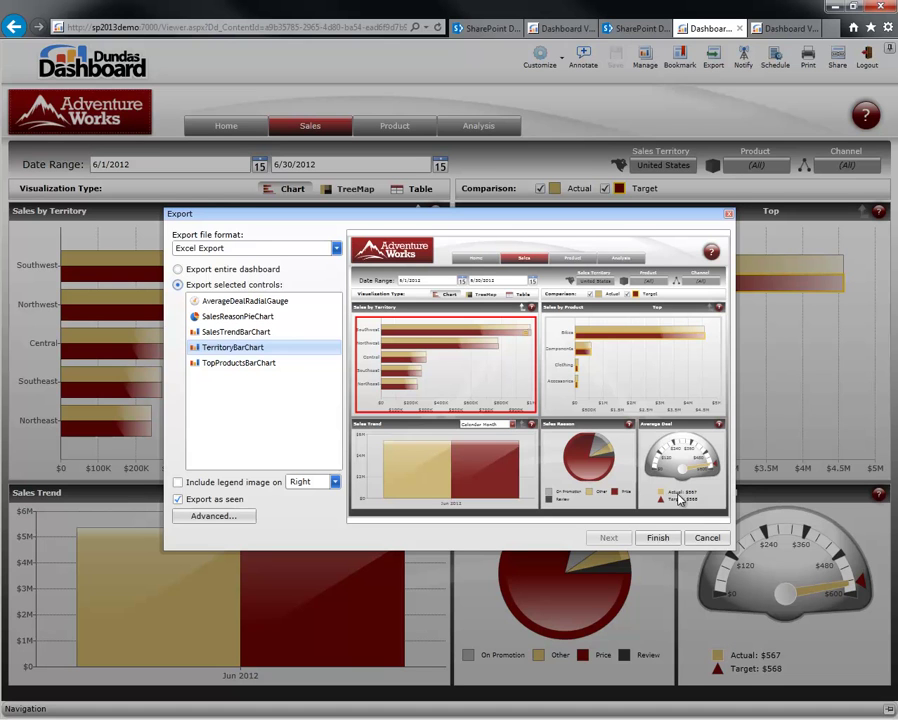
left_click(706, 537)
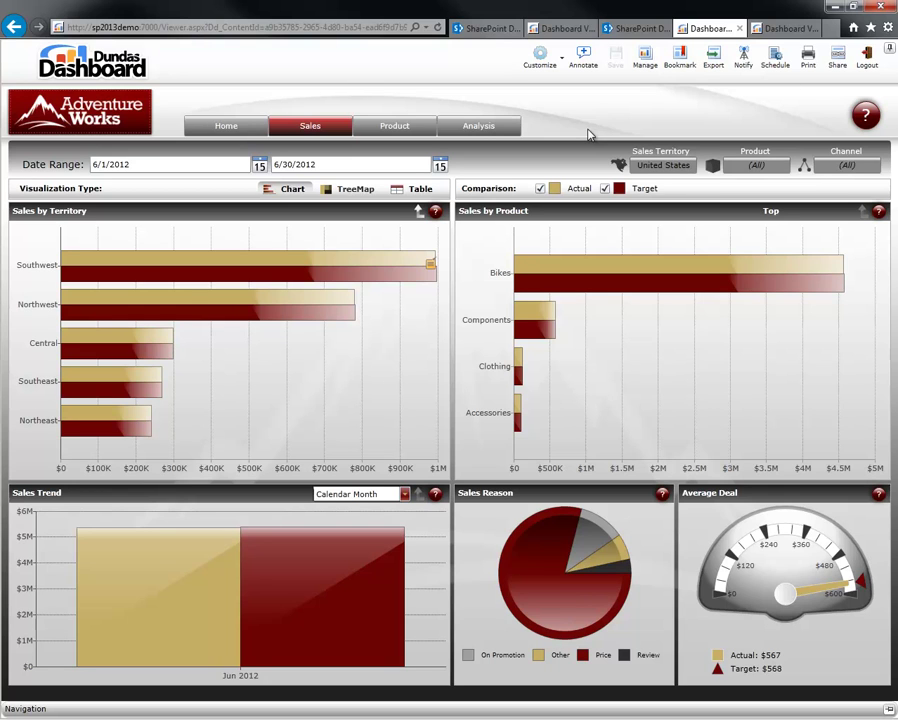
- On the Analysis page, expand FY 2009 Bikes in Product Gross Profit Margin and toggle between Chart and Grid
left_click(470, 127)
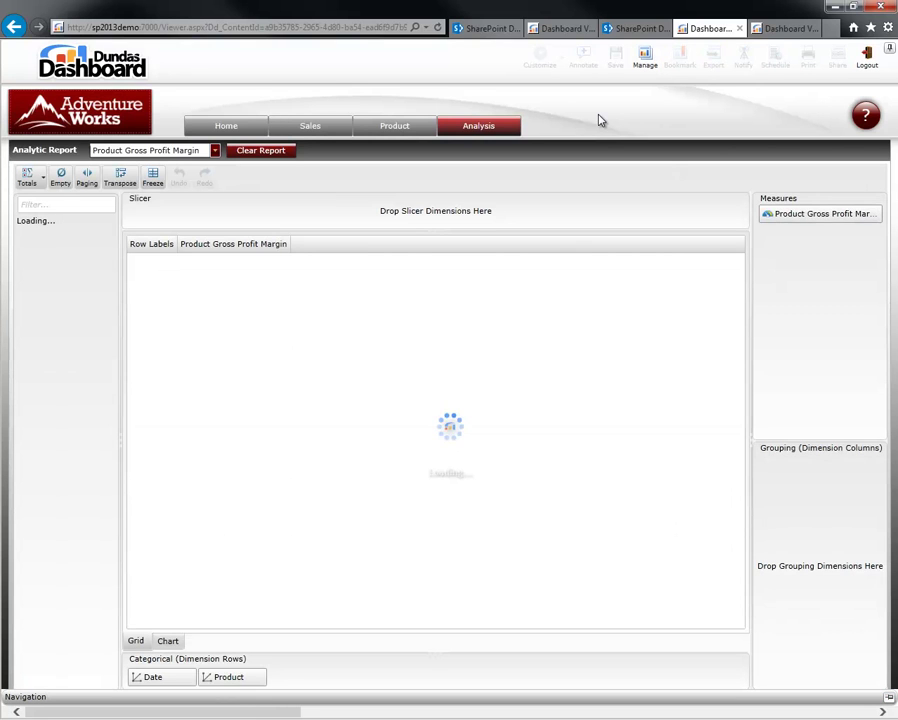
left_click(785, 28)
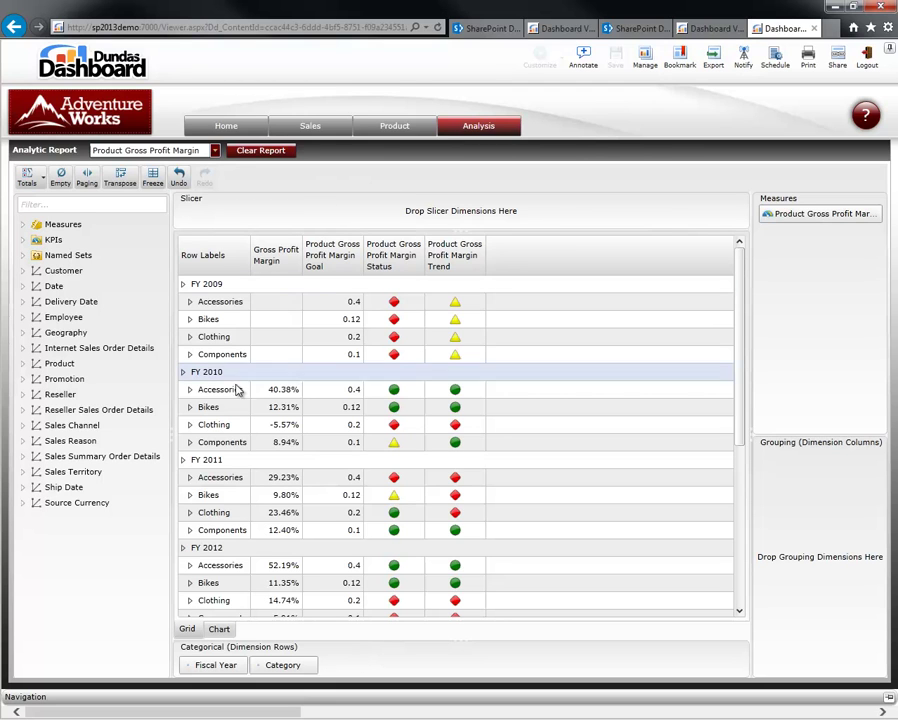
left_click(191, 320)
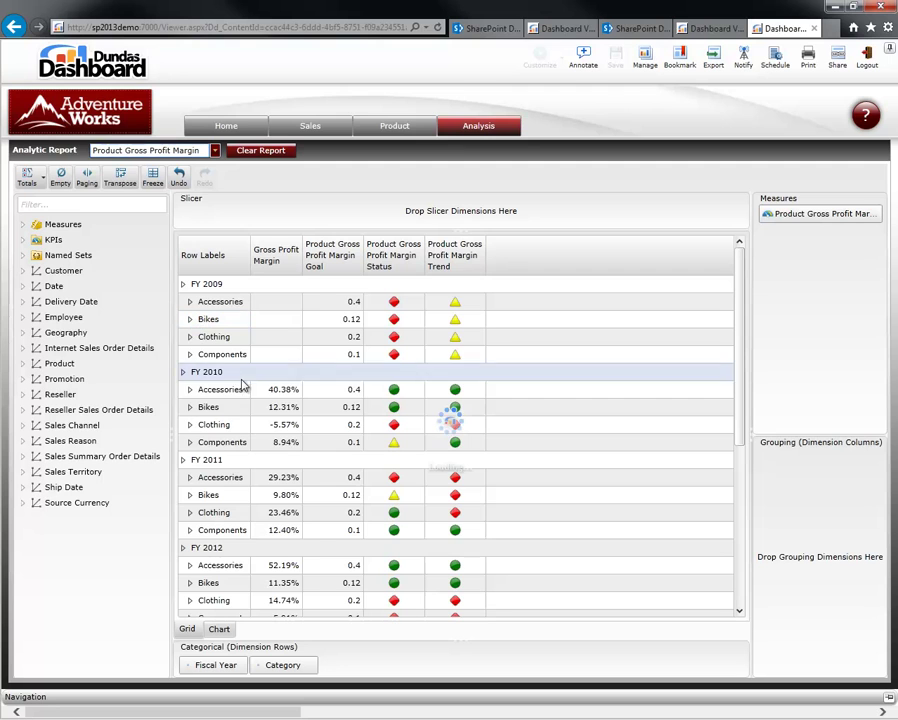
left_click(219, 629)
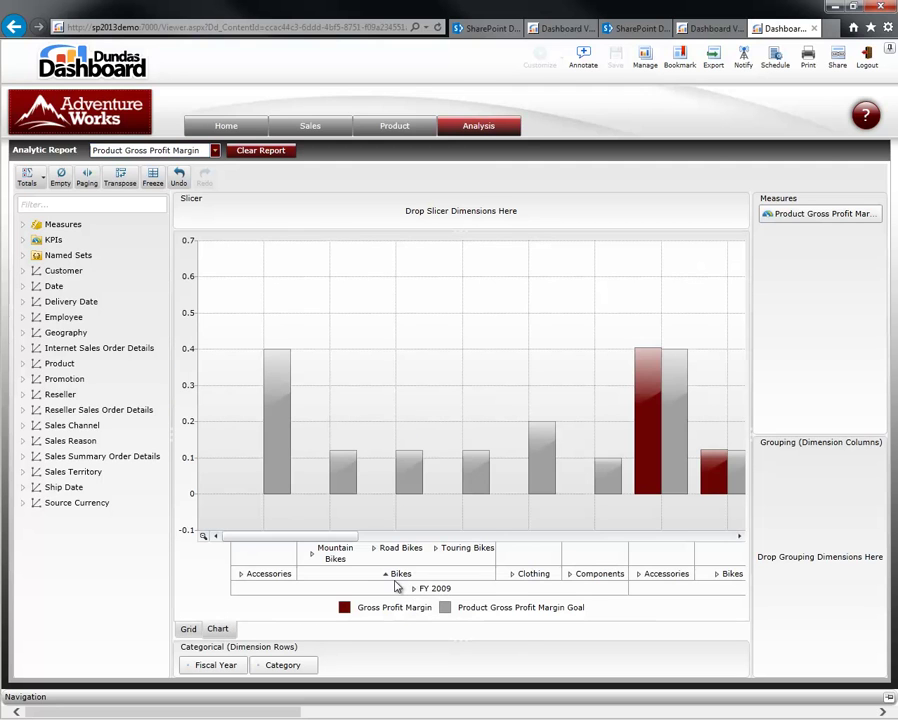
left_click(385, 578)
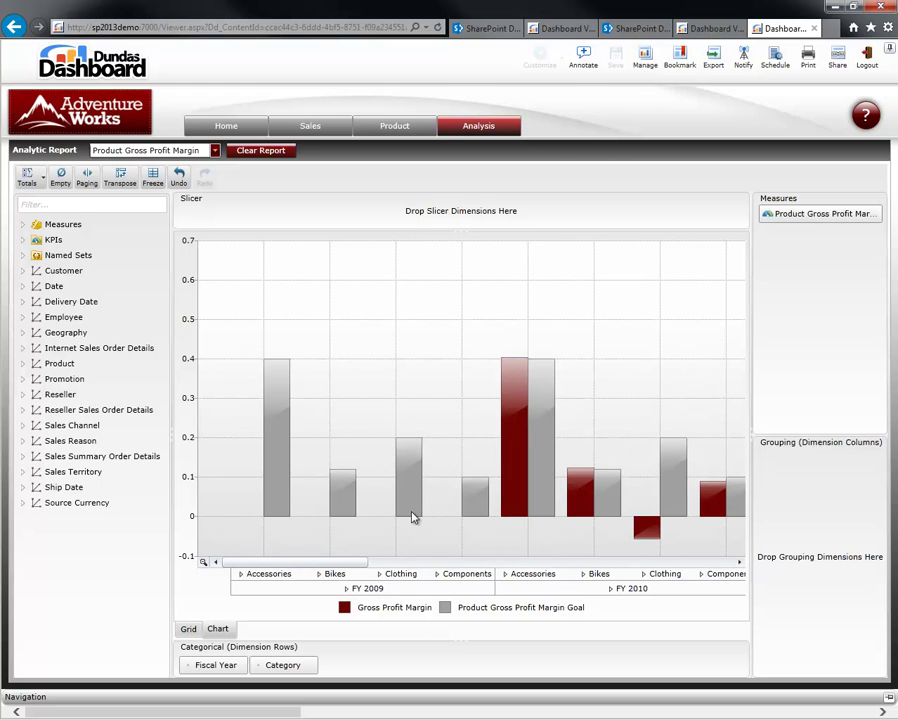
left_click(190, 628)
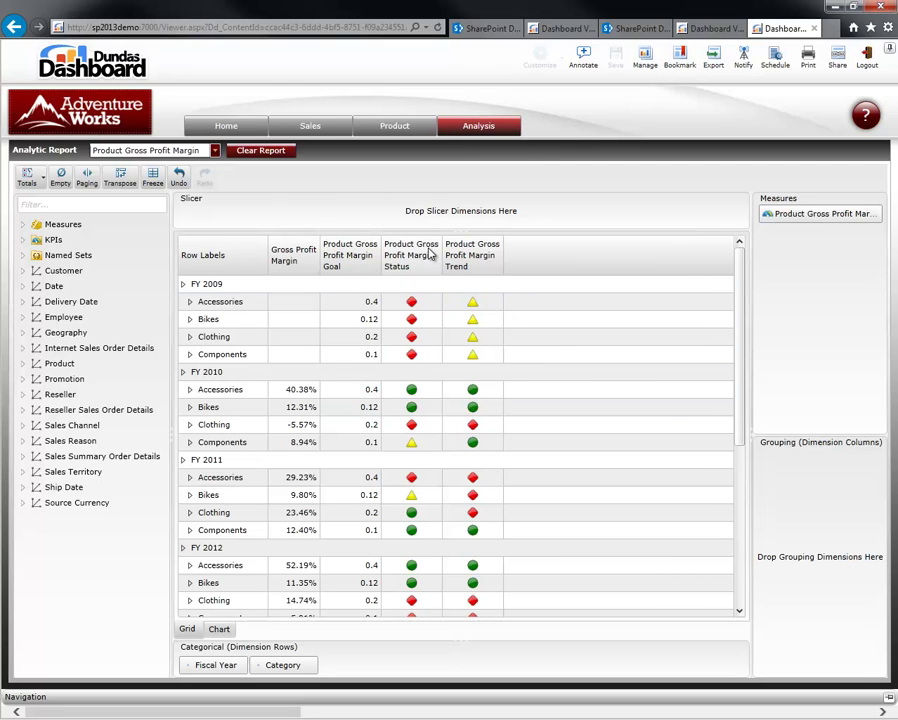
left_click(214, 151)
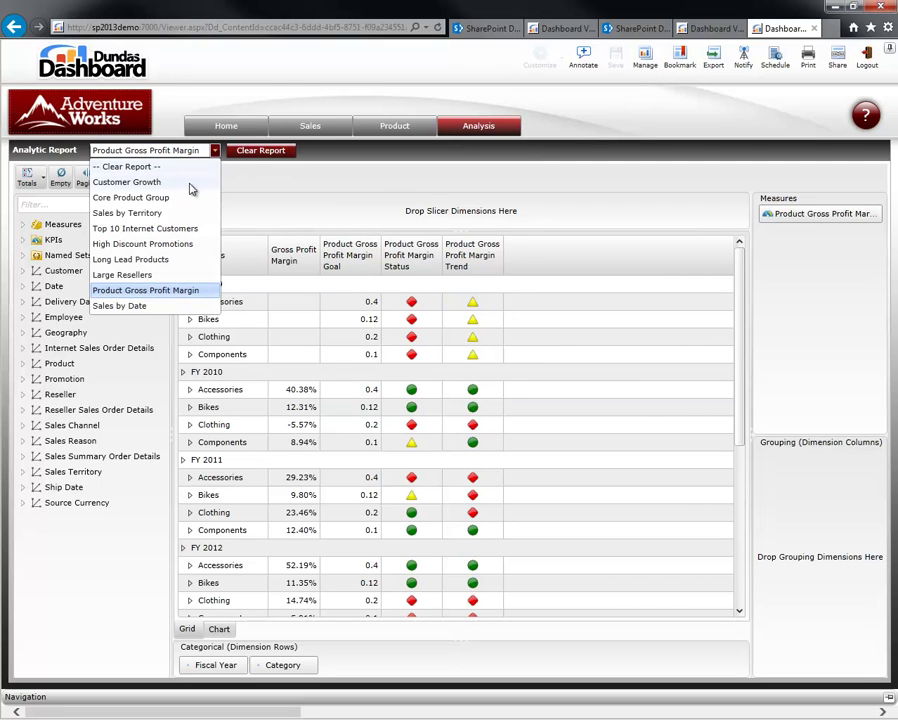
- Load the Sales by Territory report and bring up Actions for the Pacific Sales Amount cell
left_click(181, 215)
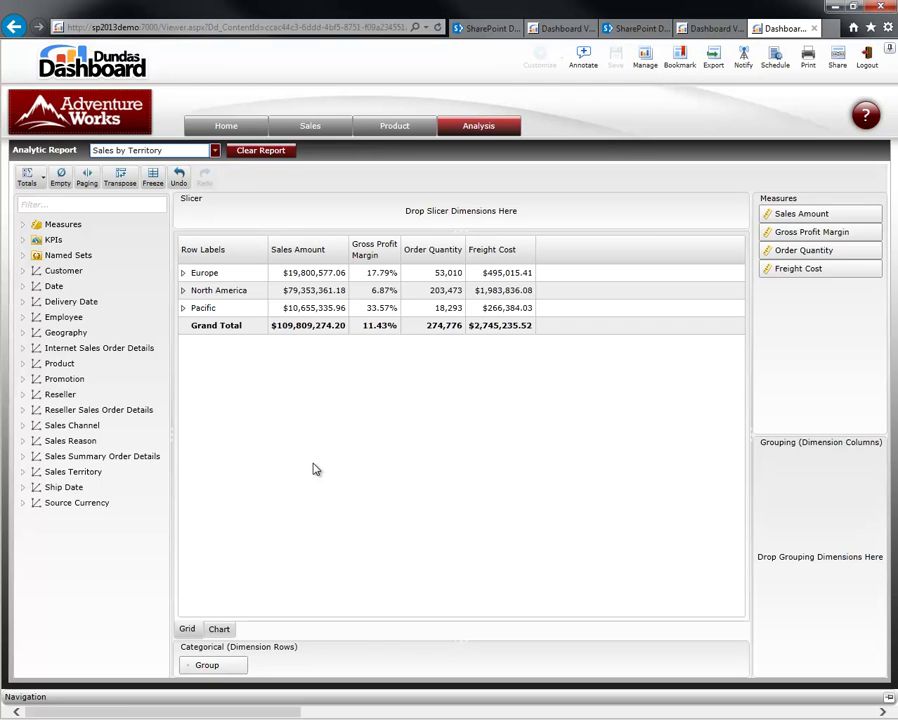
right_click(323, 310)
mouse_move(395, 366)
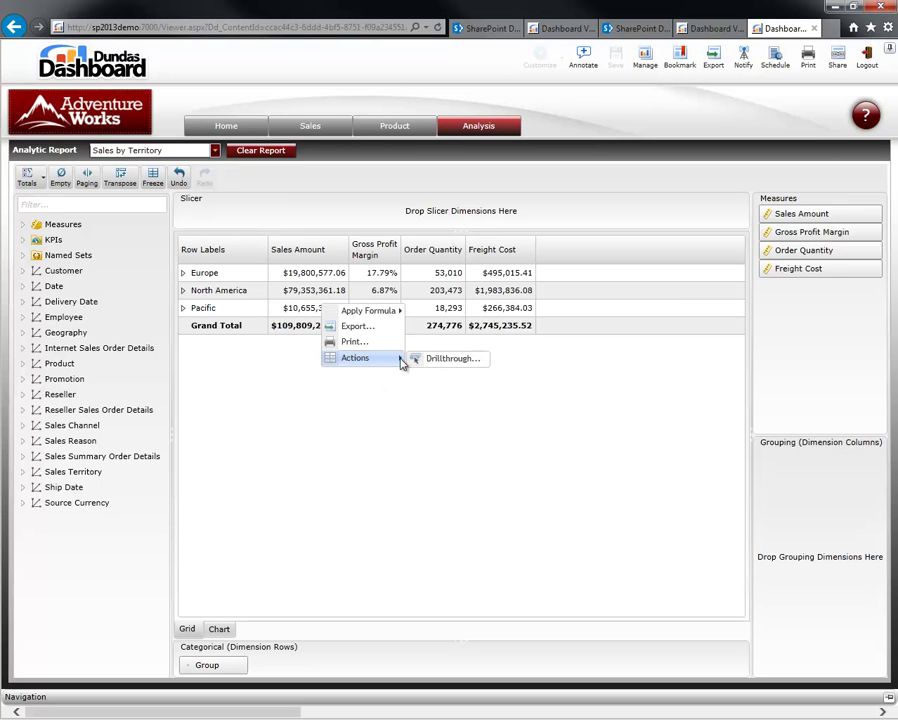
- Review the drillthrough rows behind Pacific sales, close them, and list the analytic reports
left_click(456, 358)
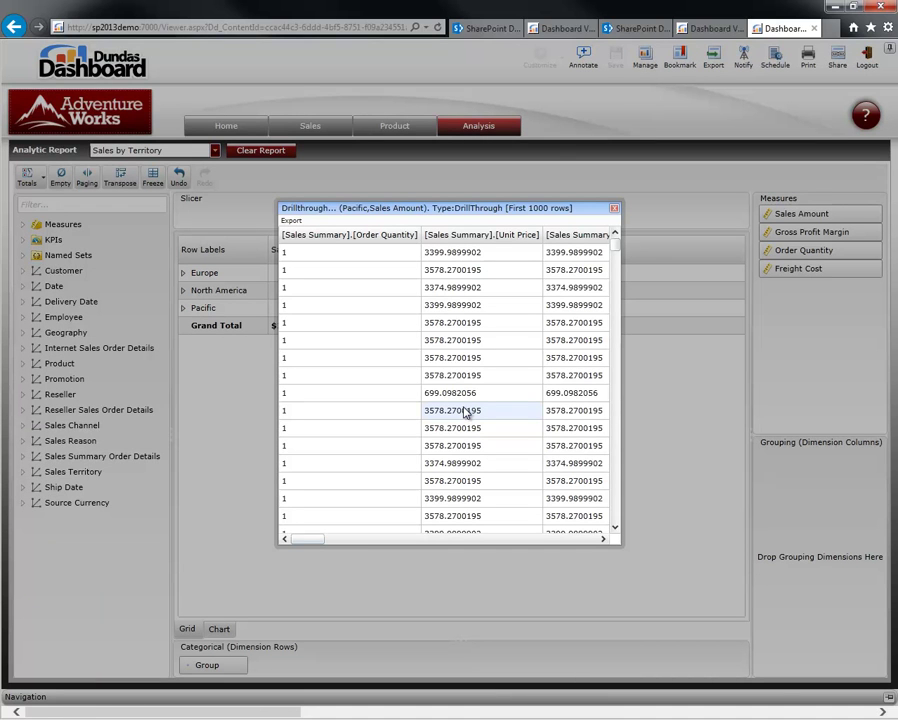
left_click(614, 208)
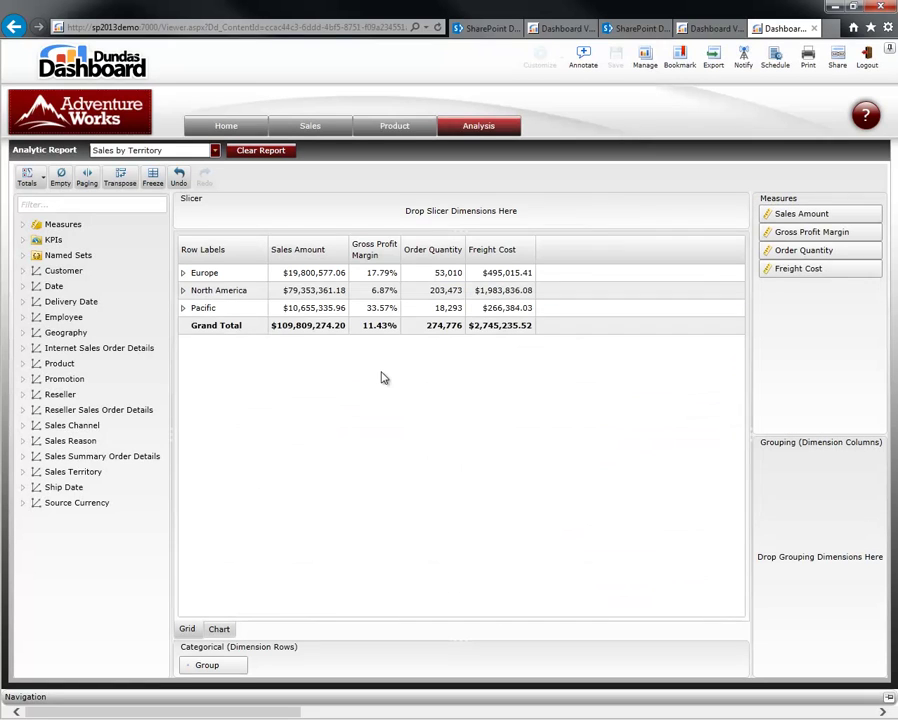
left_click(214, 150)
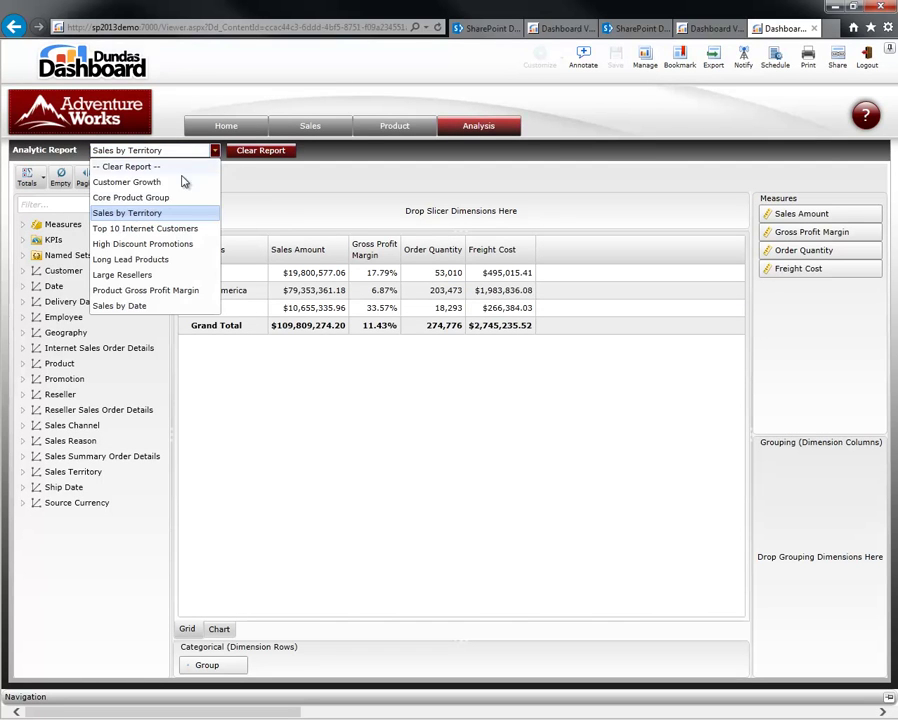
- Load Top 10 Internet Customers and open the first customer's sales order totalling $2,434.92
left_click(148, 229)
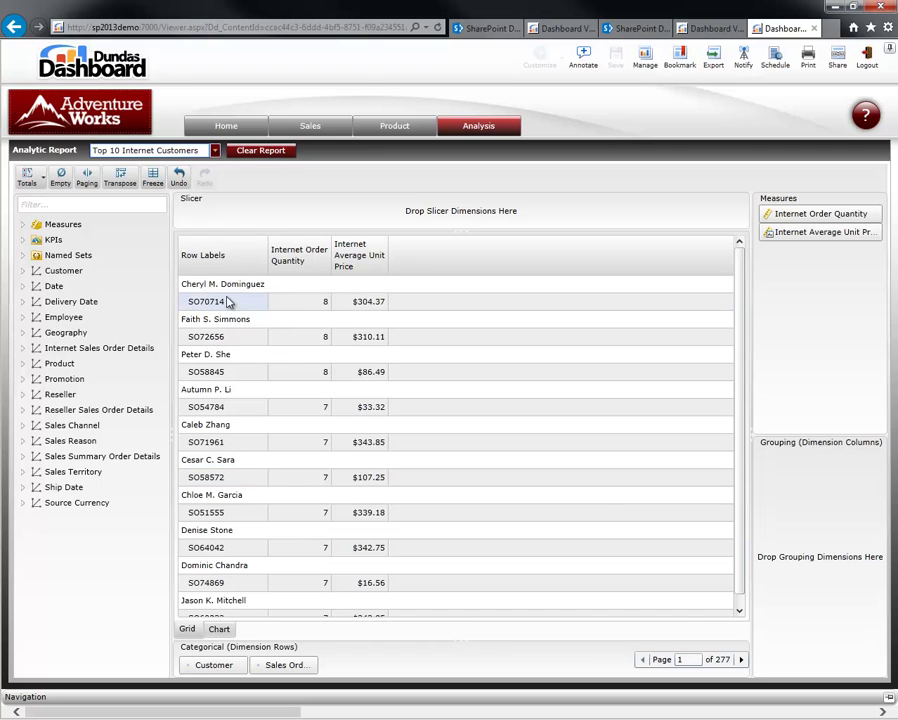
mouse_move(223, 312)
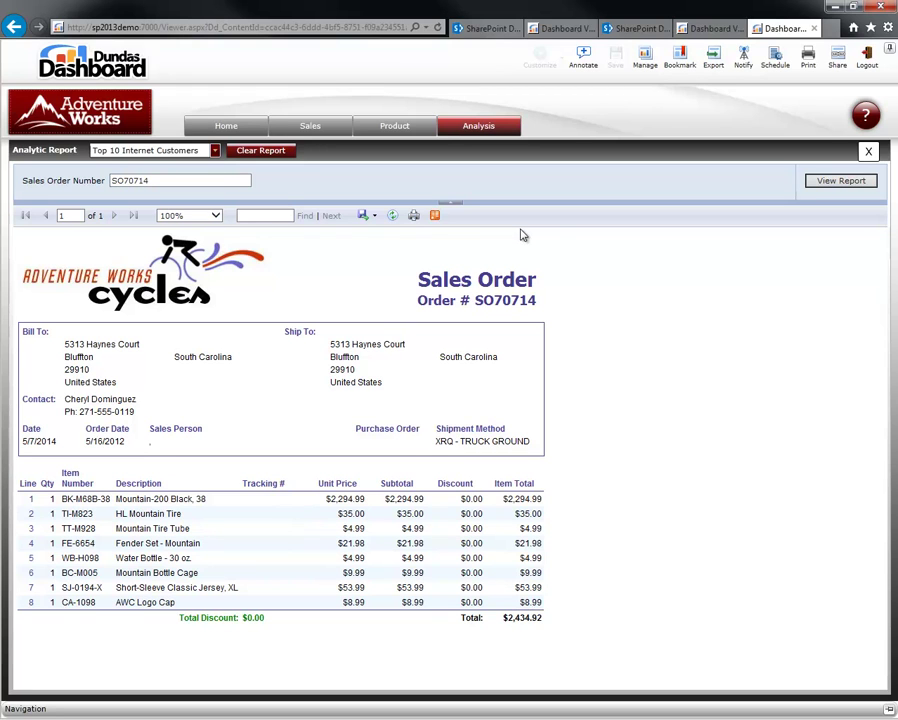
- Close the first sales order, view the second customer's $2,480.91 order, then close it too
left_click_drag(165, 181, 120, 184)
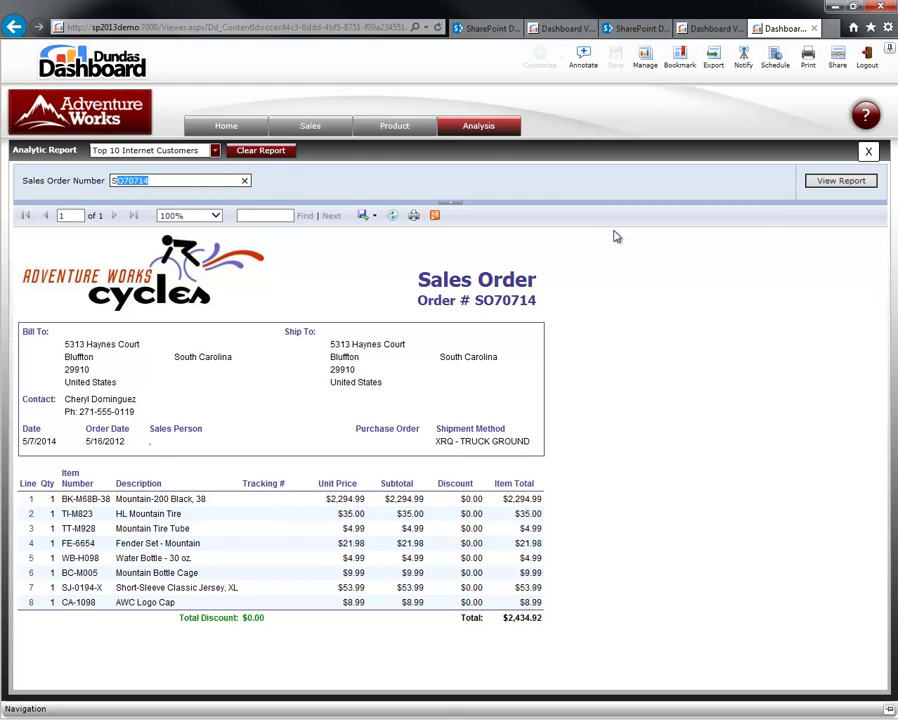
left_click(868, 151)
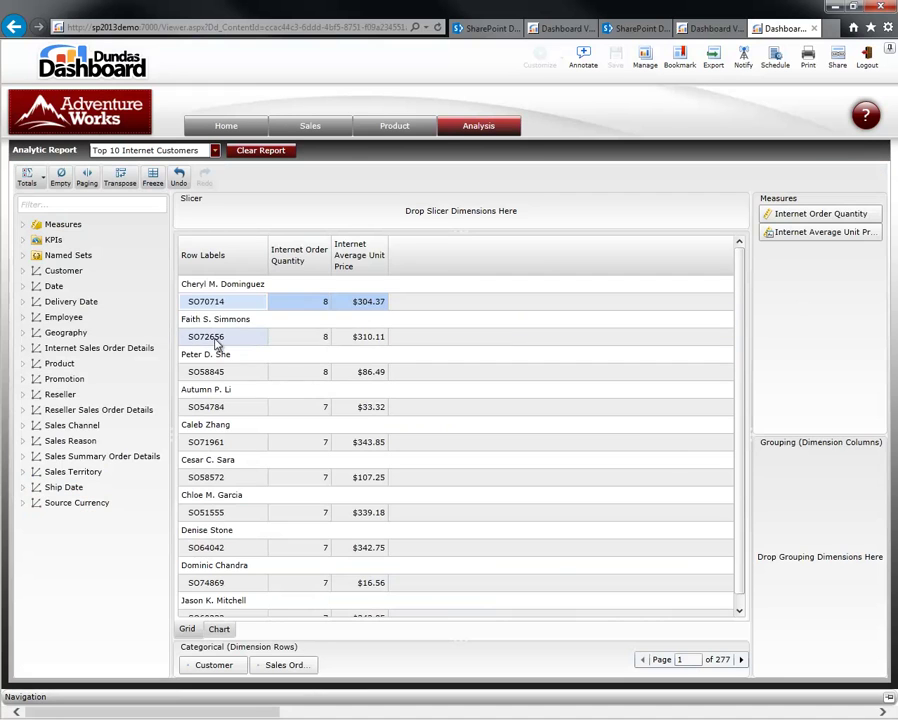
left_click(358, 340)
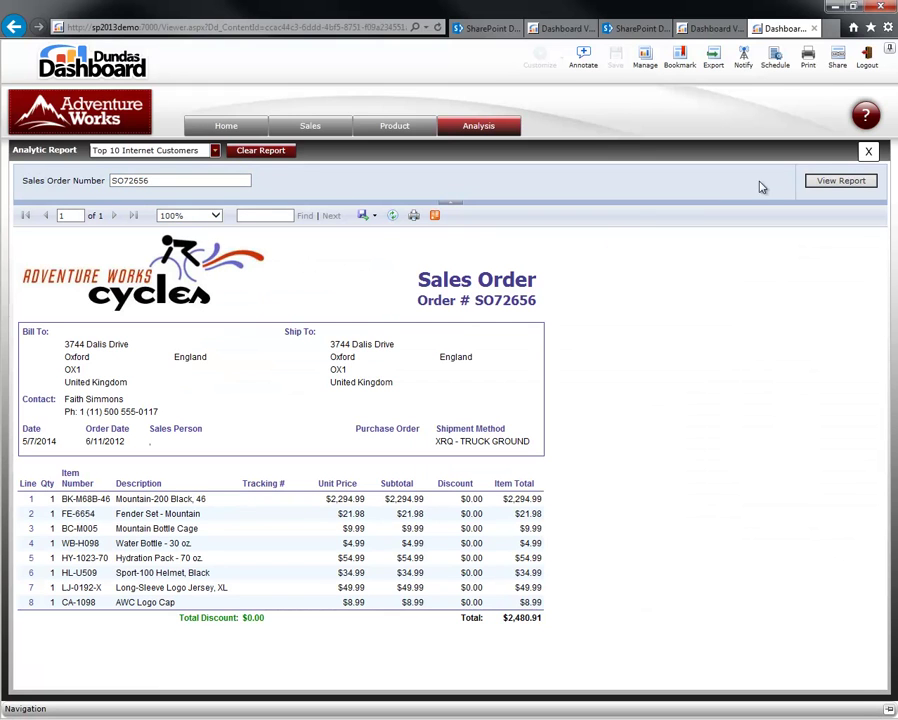
left_click(868, 151)
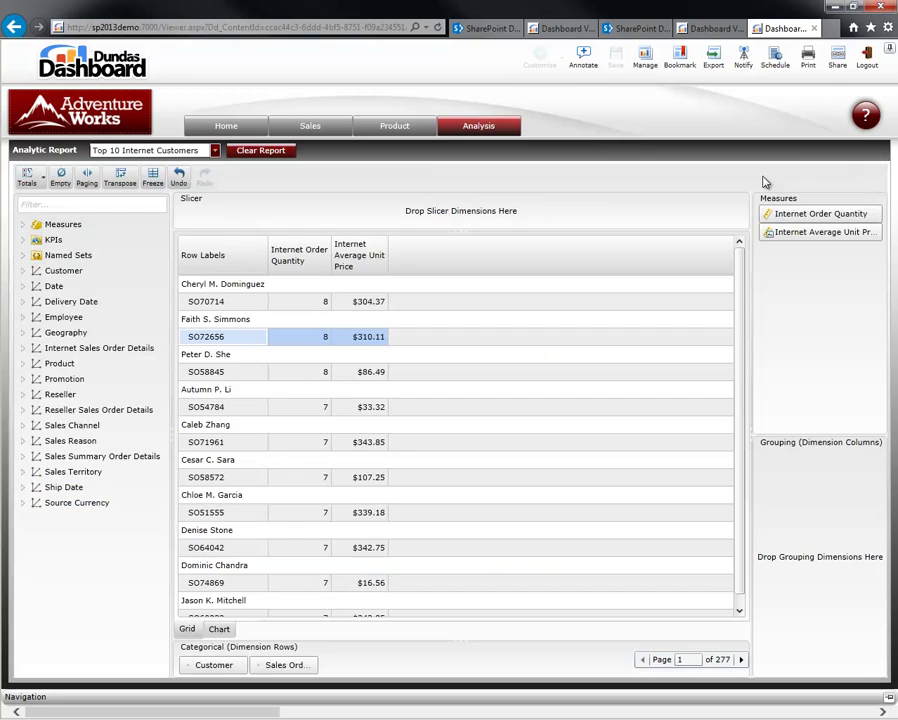
- Clear the report, then add Internet Customers' Customer Count as the measure with fiscal-year rows
left_click(260, 154)
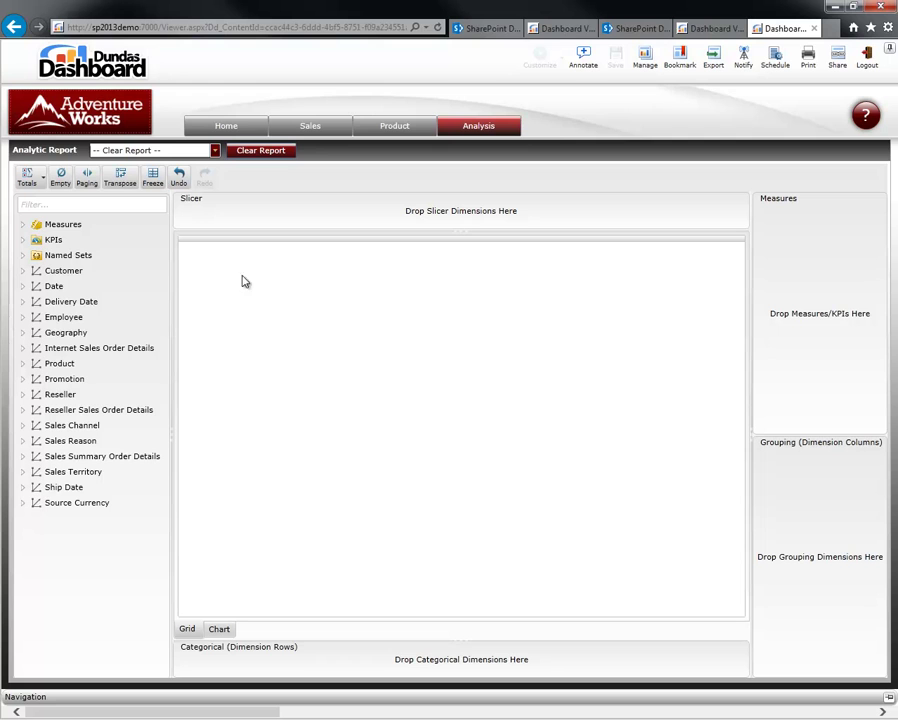
left_click(23, 225)
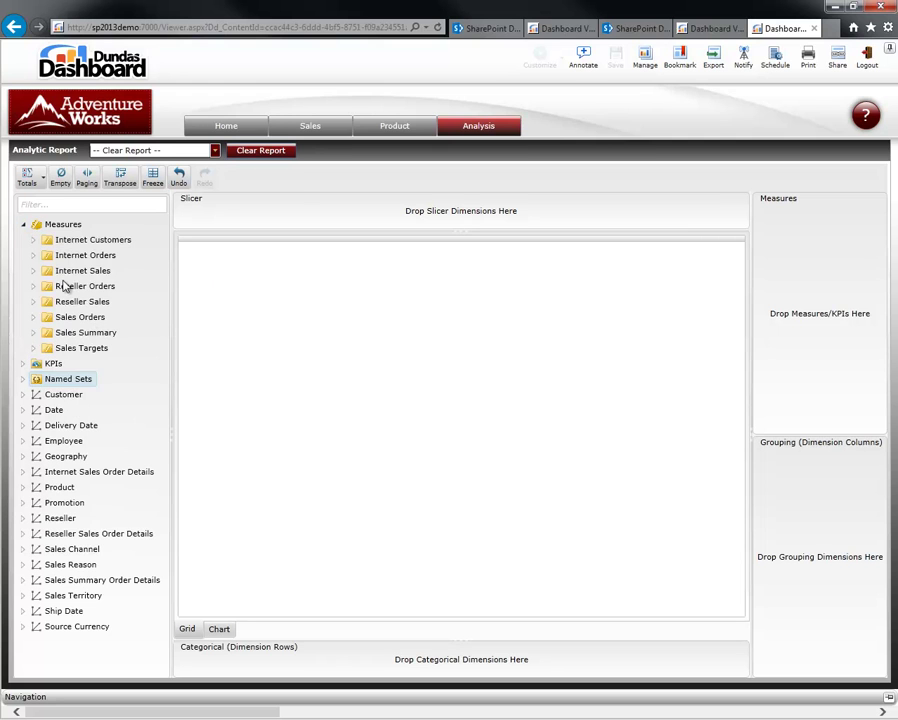
left_click(33, 240)
left_click_drag(146, 276, 785, 225)
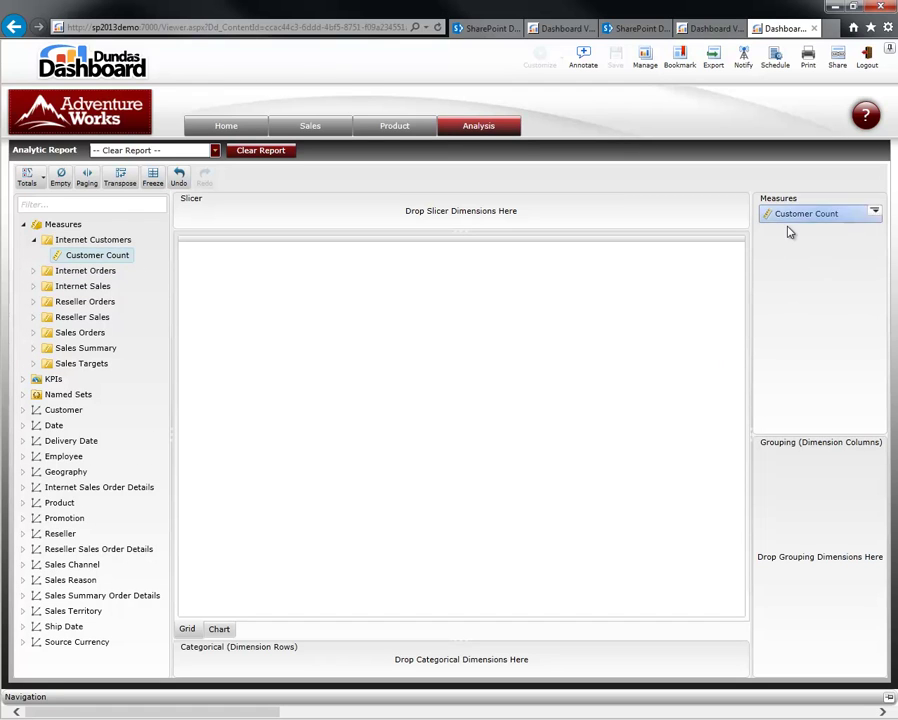
left_click_drag(54, 426, 268, 666)
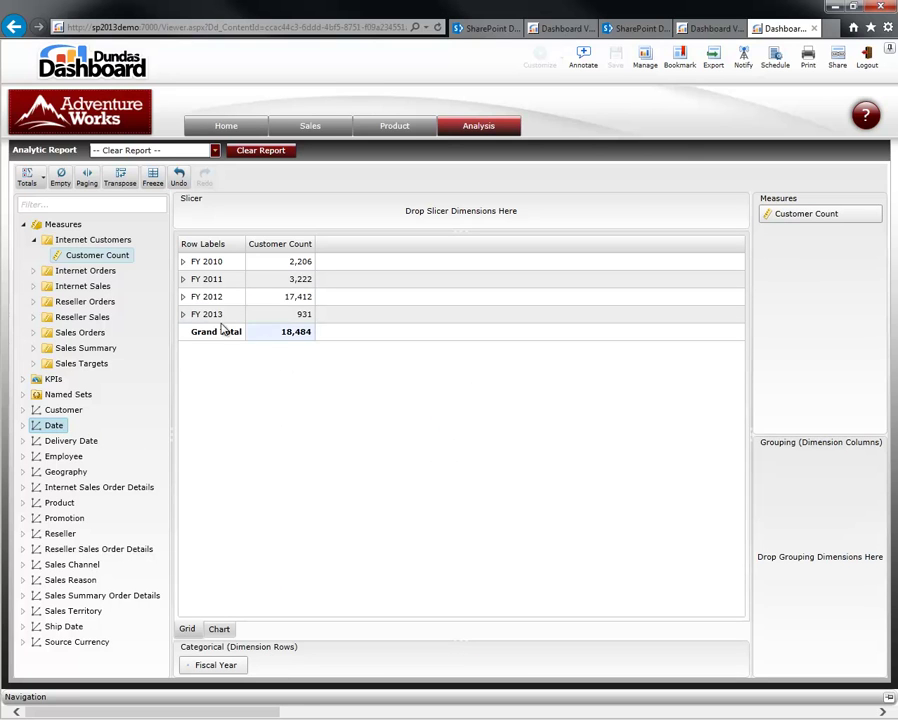
- Drill FY 2012 into halves and quarters, preview as chart, then nest product categories under years
left_click(184, 297)
left_click(190, 315)
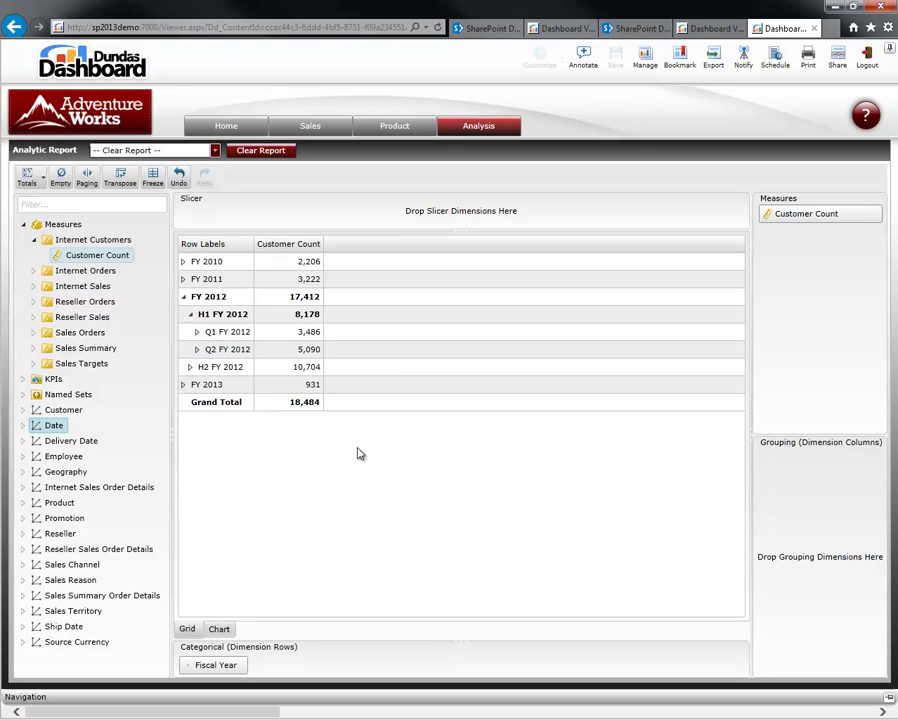
left_click(220, 630)
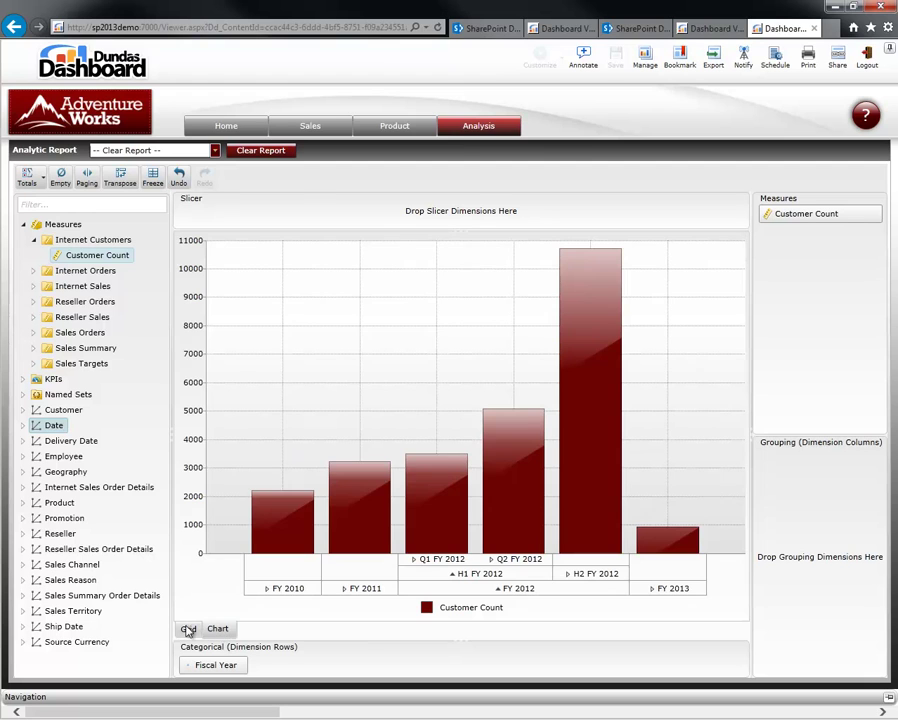
left_click(185, 628)
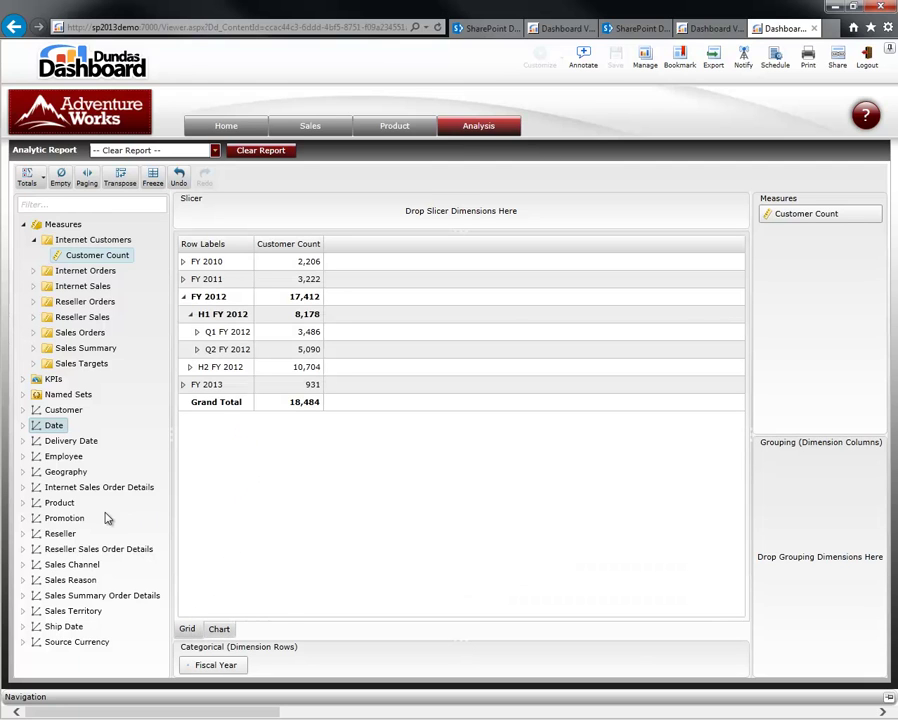
left_click_drag(62, 504, 311, 678)
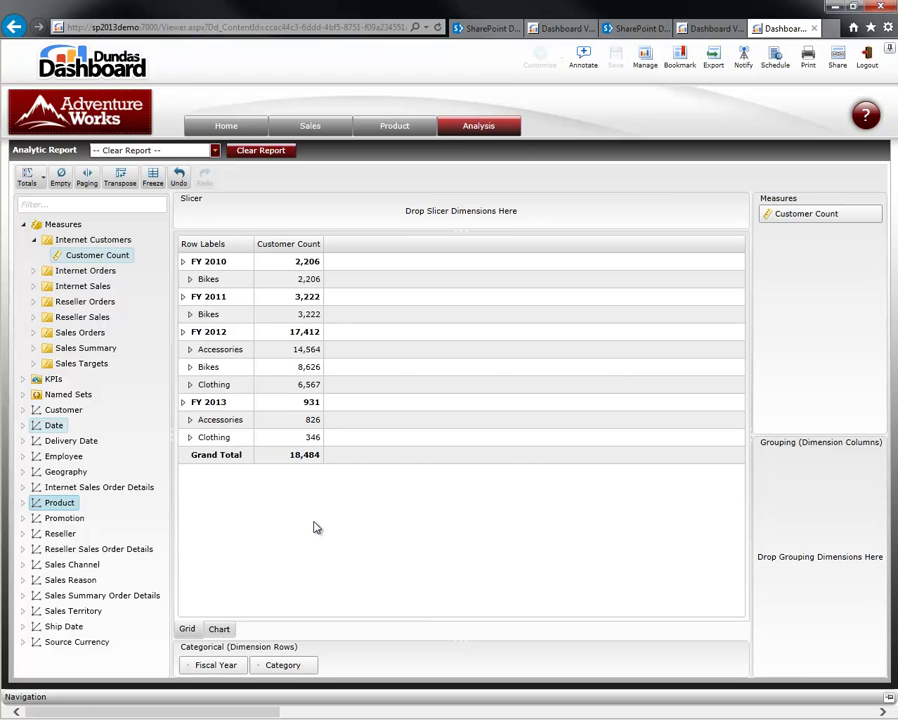
- Move Category to columns, keeping only Accessories, Road Bikes and Touring Bikes (17,366 customers)
left_click_drag(283, 665, 770, 503)
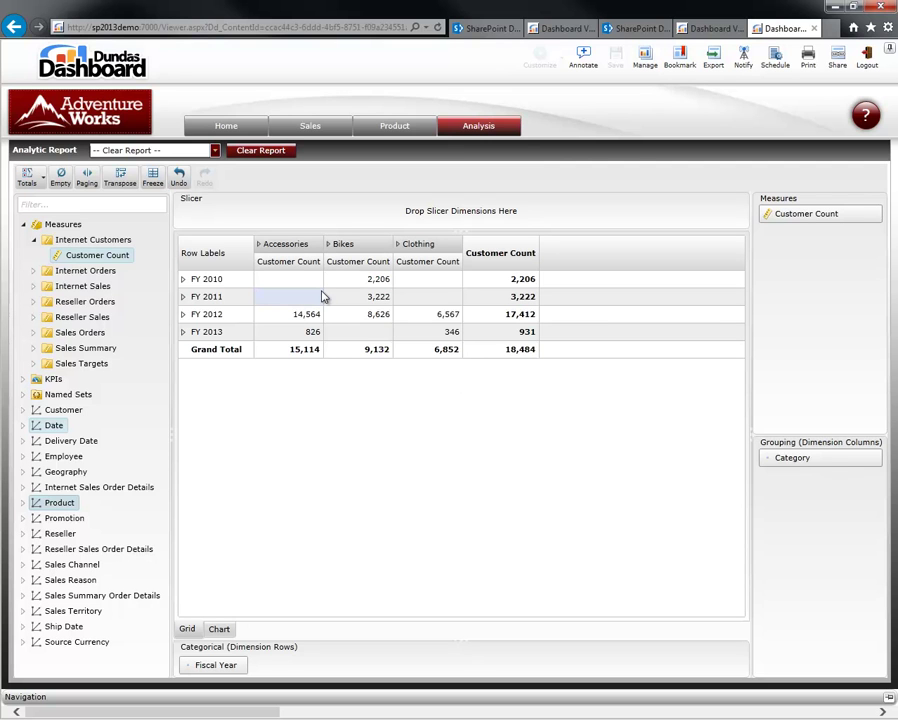
left_click(842, 458)
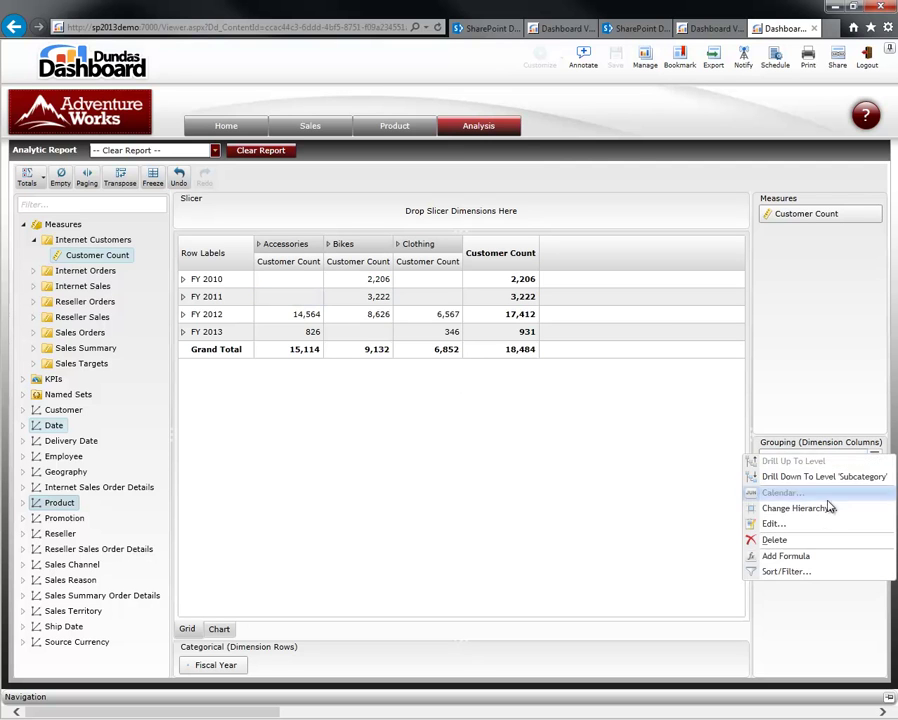
left_click(762, 524)
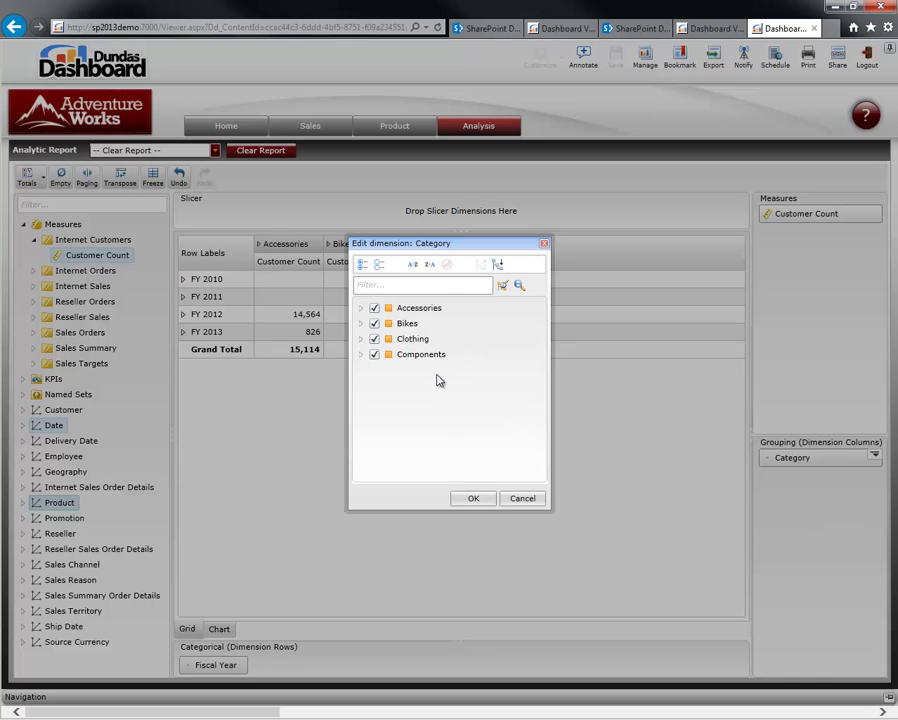
left_click_drag(478, 245, 500, 376)
left_click(396, 468)
left_click(397, 484)
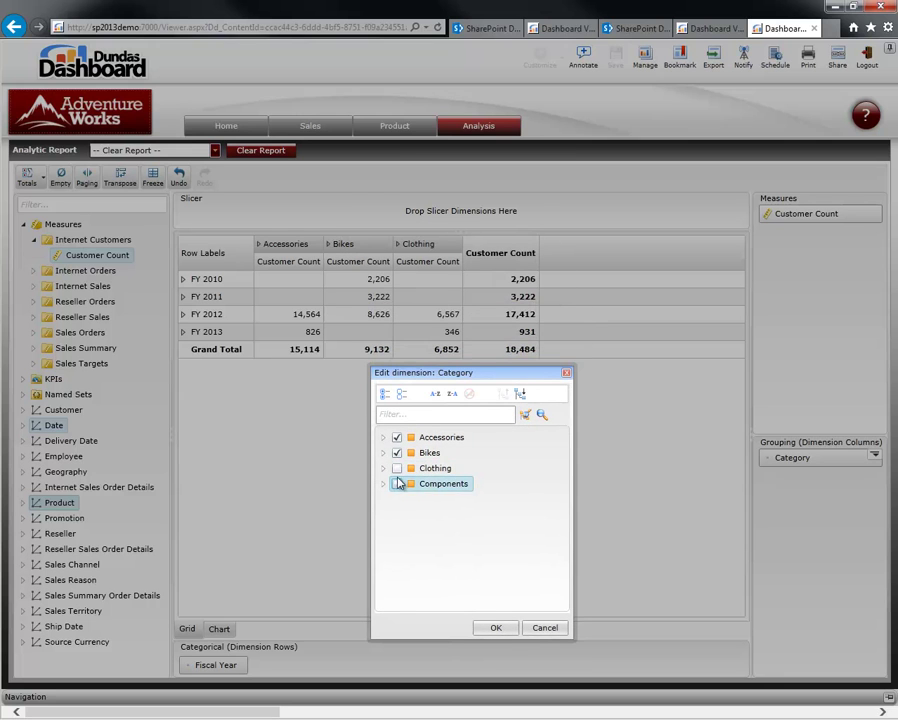
left_click(383, 453)
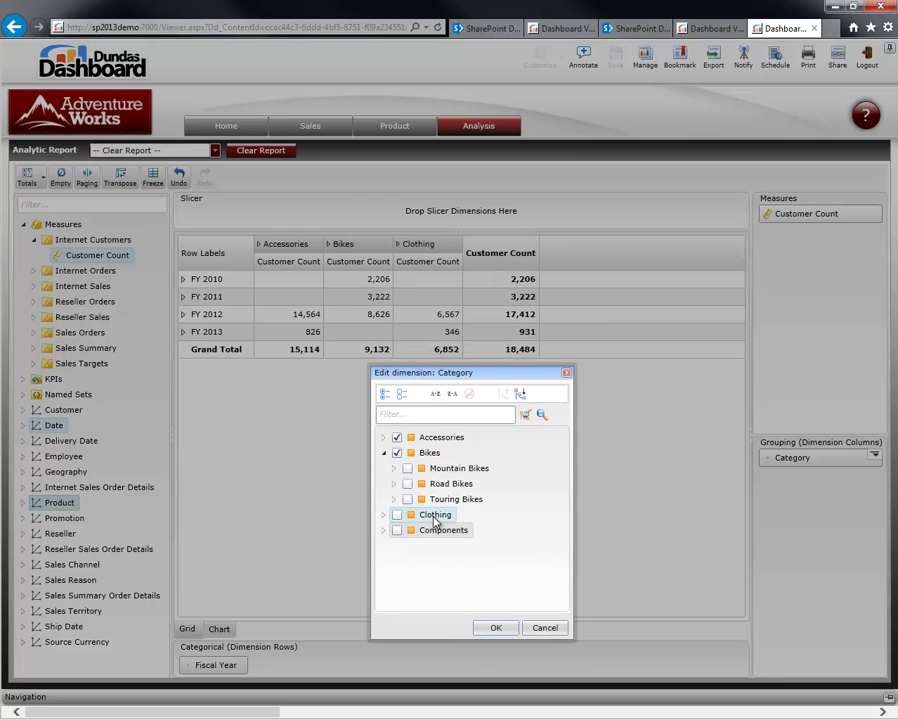
left_click(407, 484)
left_click(407, 499)
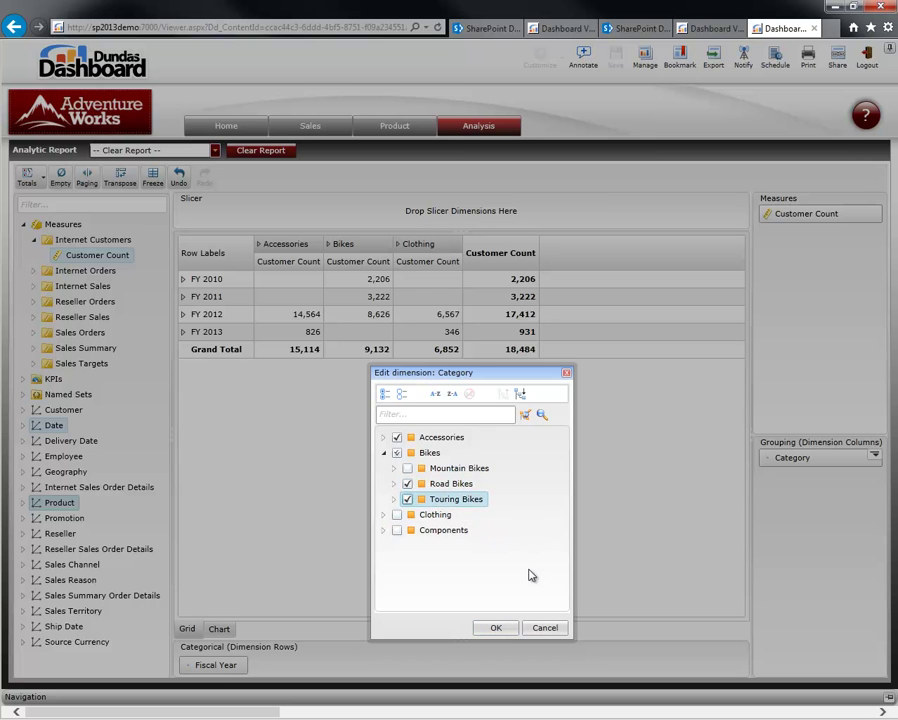
left_click(496, 628)
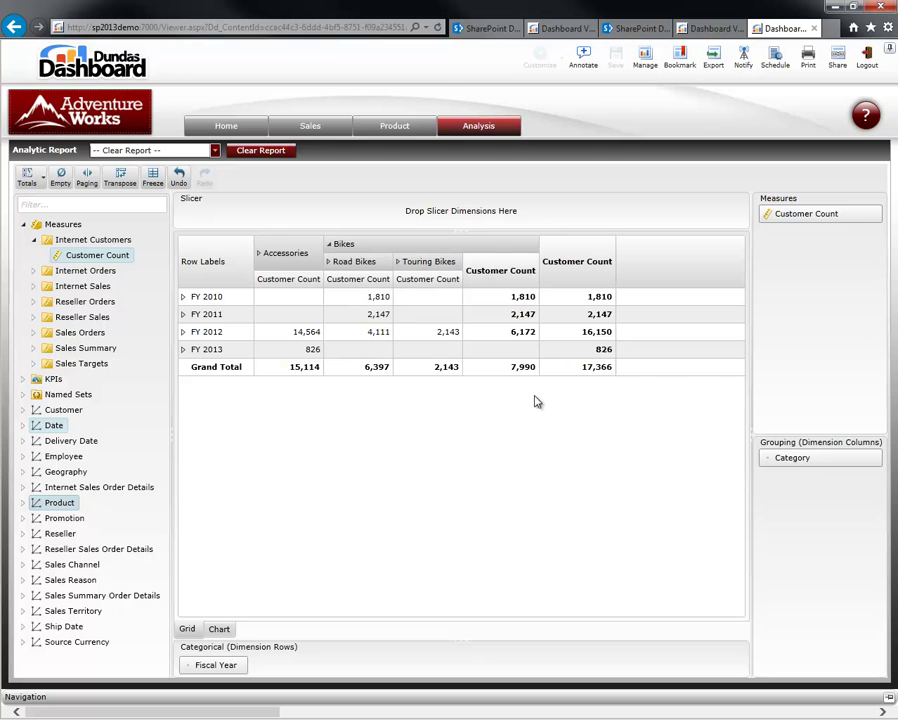
- Add Sales Territory as a slicer, excluding NA and Pacific to keep Europe and North America
left_click_drag(87, 617, 240, 210)
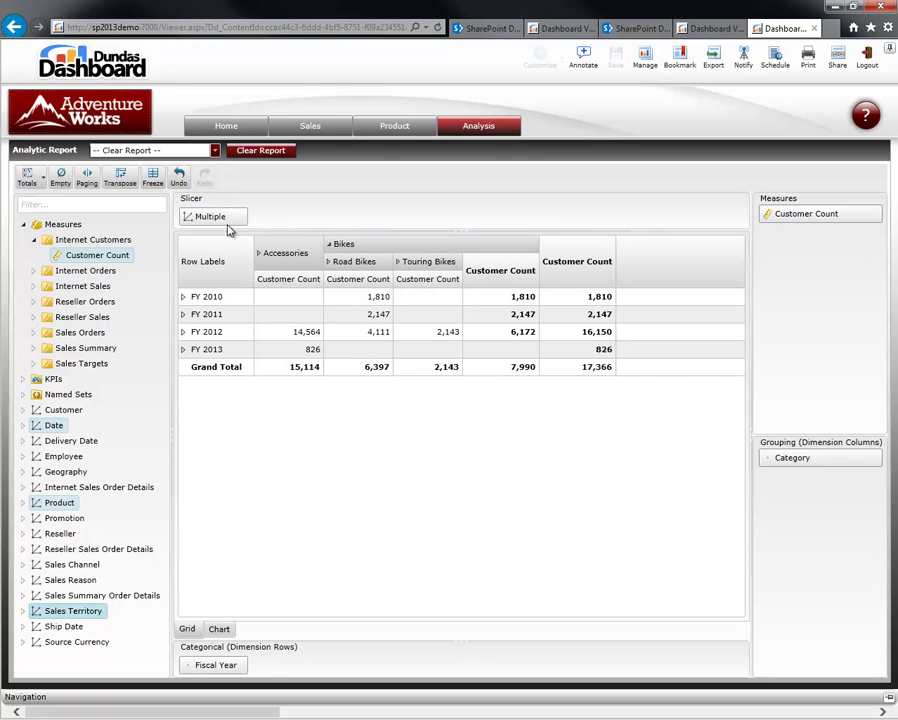
left_click(242, 216)
left_click(374, 323)
left_click(374, 354)
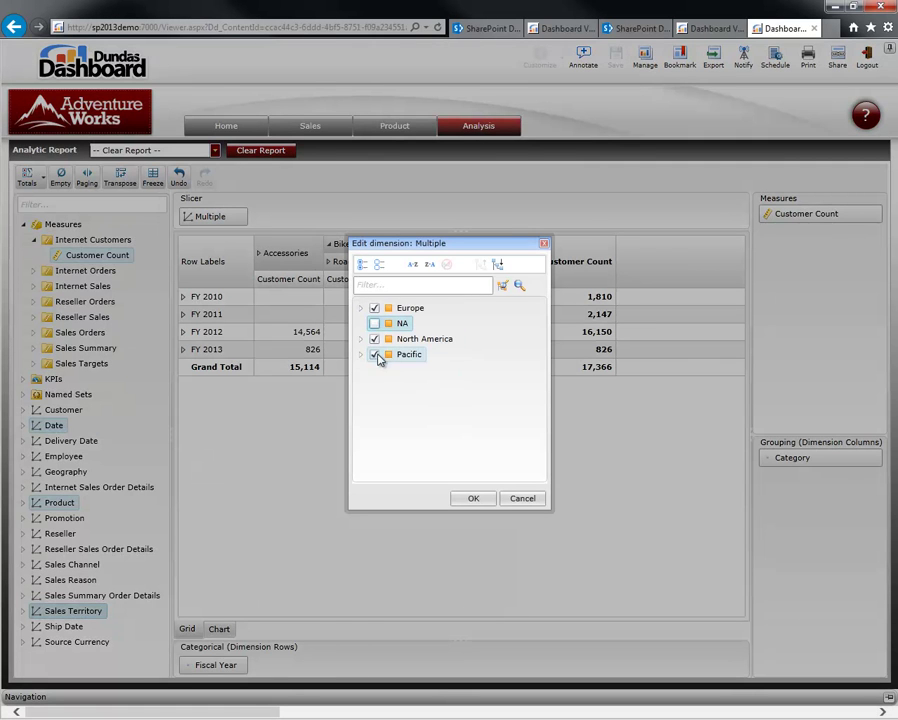
left_click(470, 498)
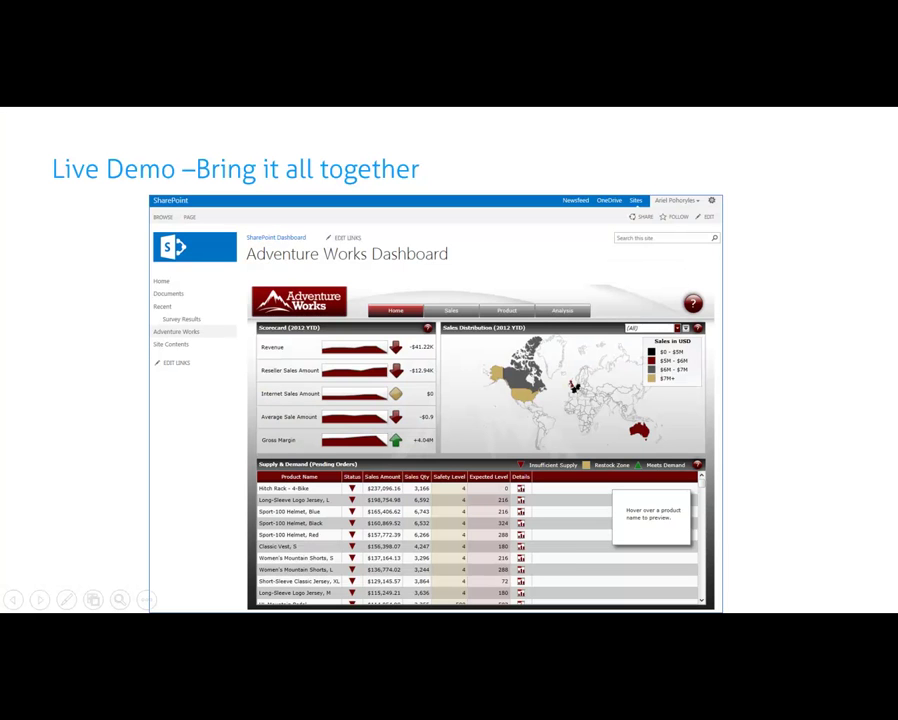
- Advance to the 'why Dundas completes the MS BI stack' slide, showing Excel and SSRS strengths
key("Right")
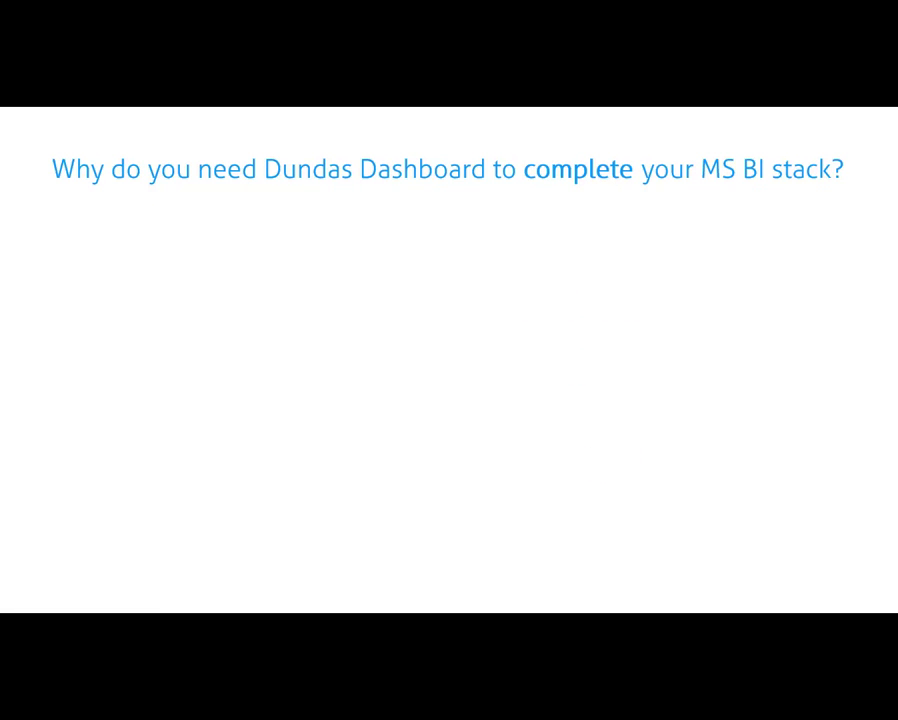
key("Right")
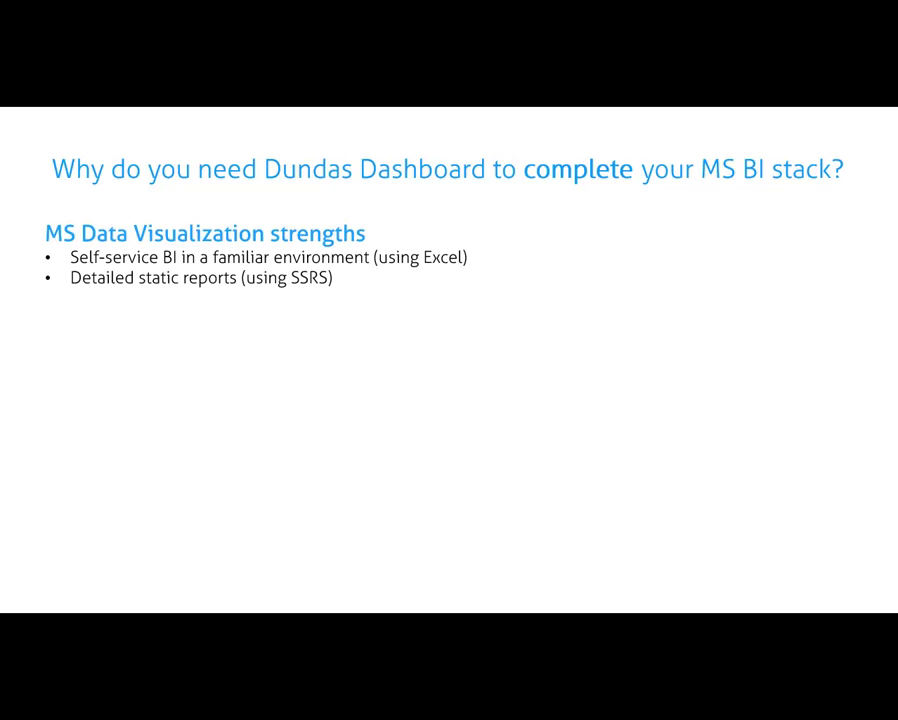